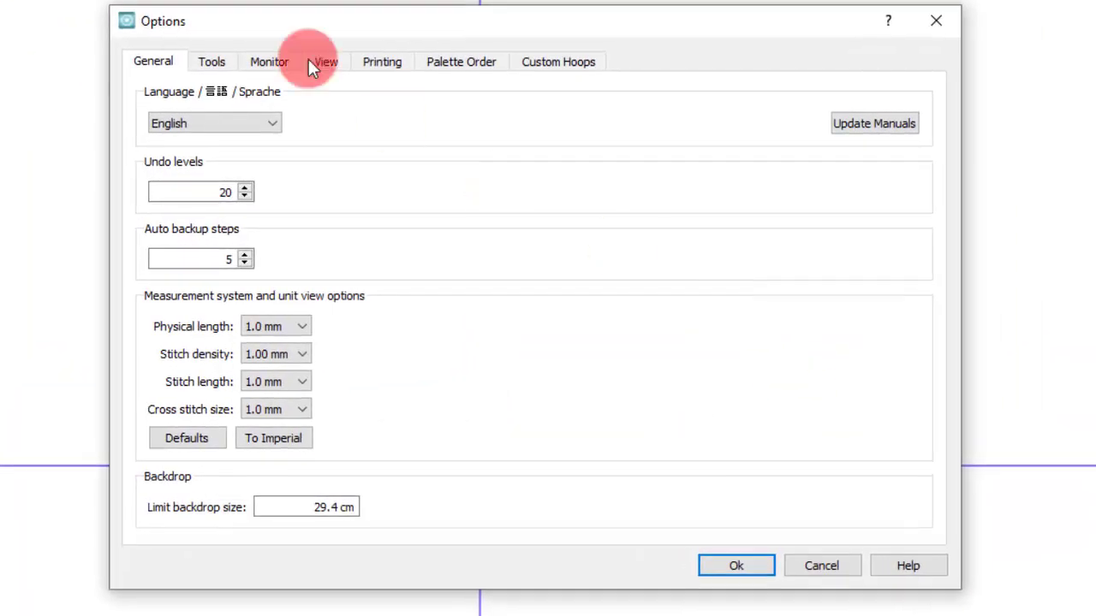
# Set the default digitizer tool to Bezier Tool in the Tools options and confirm.
pyautogui.click(214, 58)
pyautogui.click(257, 331)
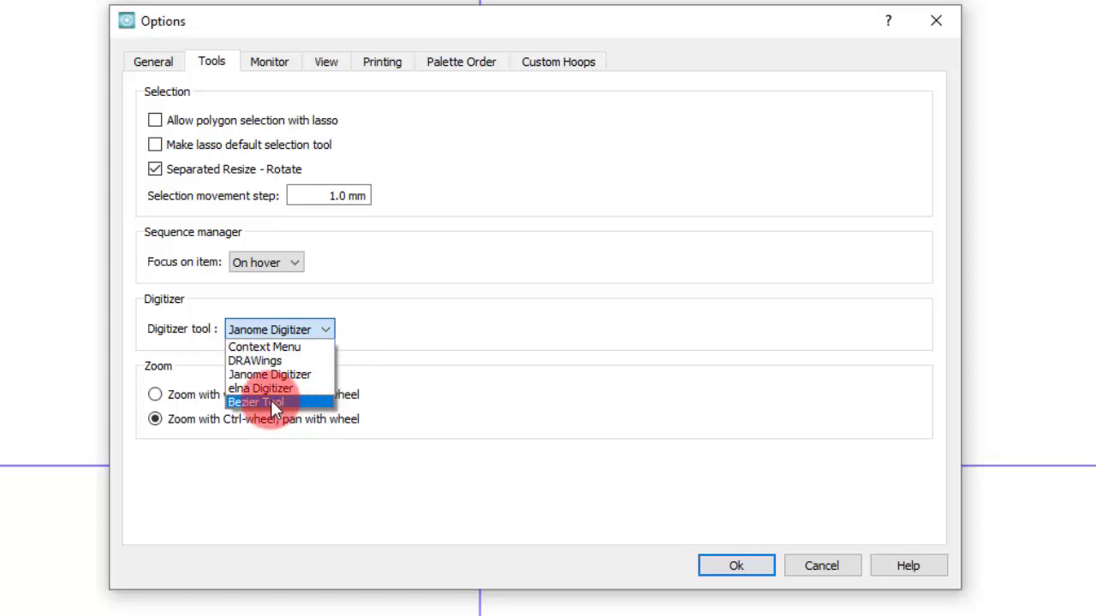
pyautogui.click(273, 403)
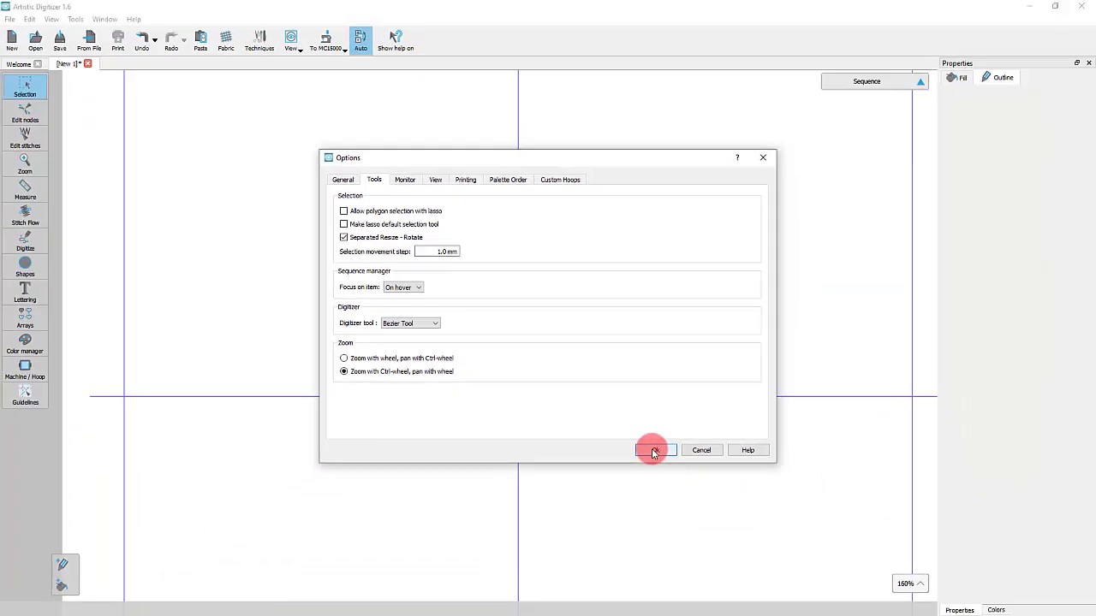
pyautogui.click(653, 450)
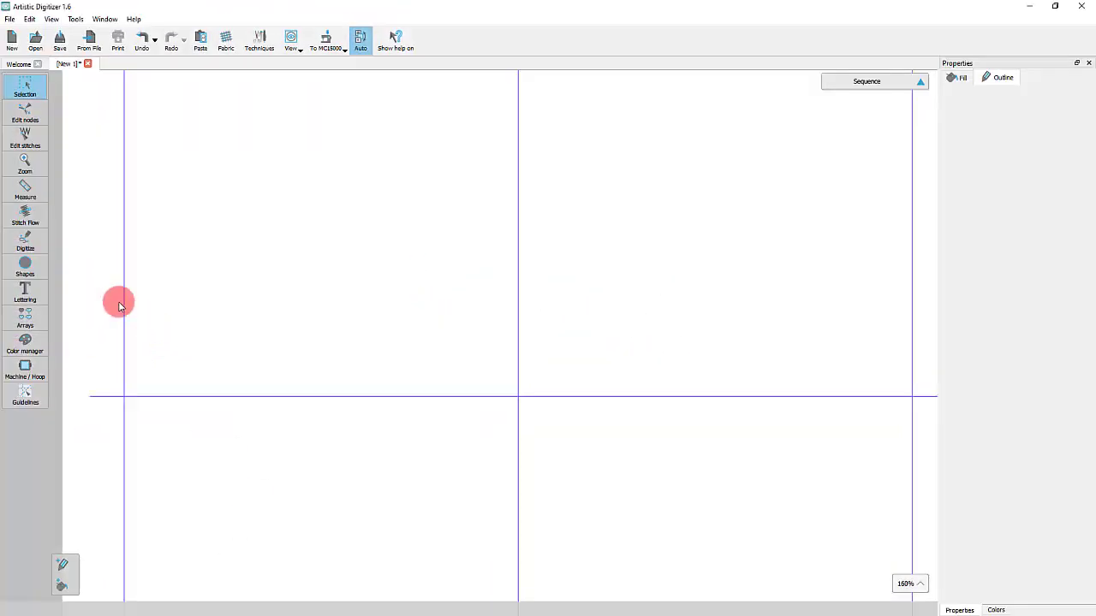
# Switch to Outline shapes digitizing and place a bottom node, a rising node and the peak.
pyautogui.click(40, 251)
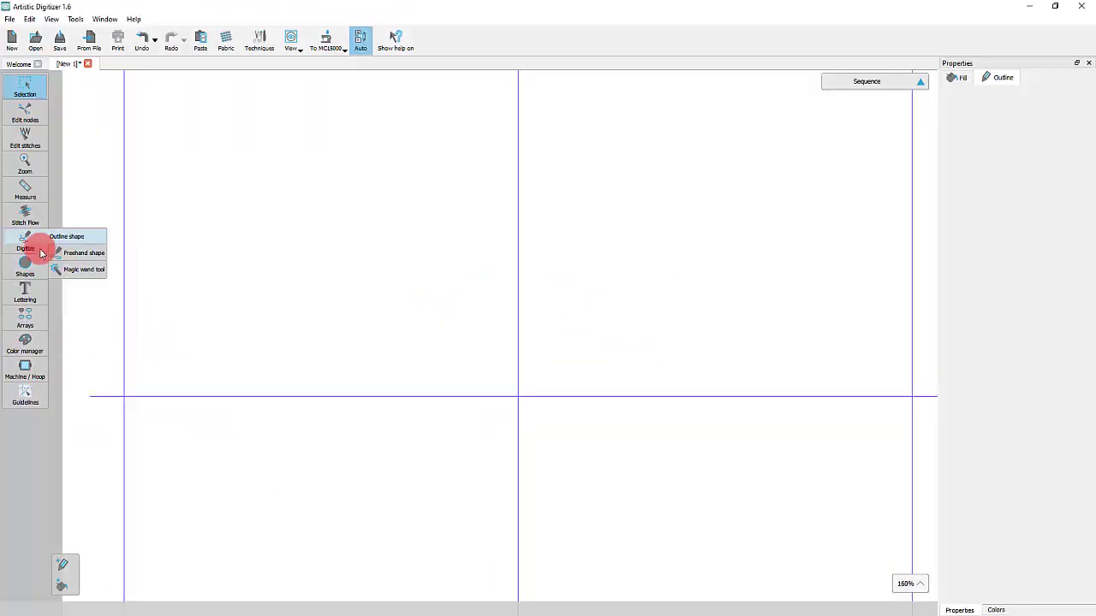
pyautogui.click(67, 236)
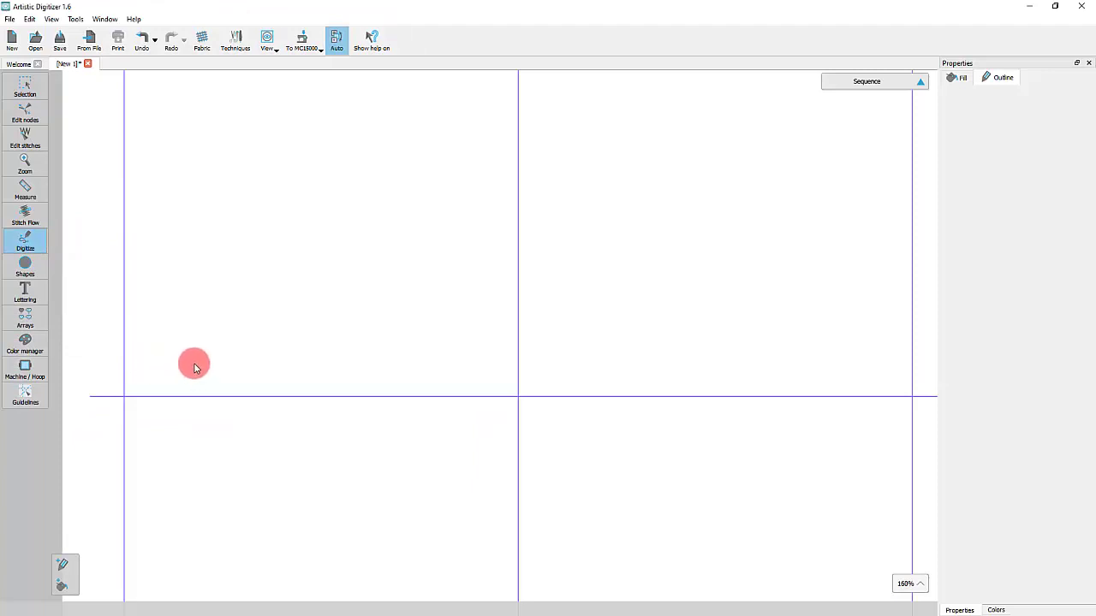
pyautogui.click(166, 340)
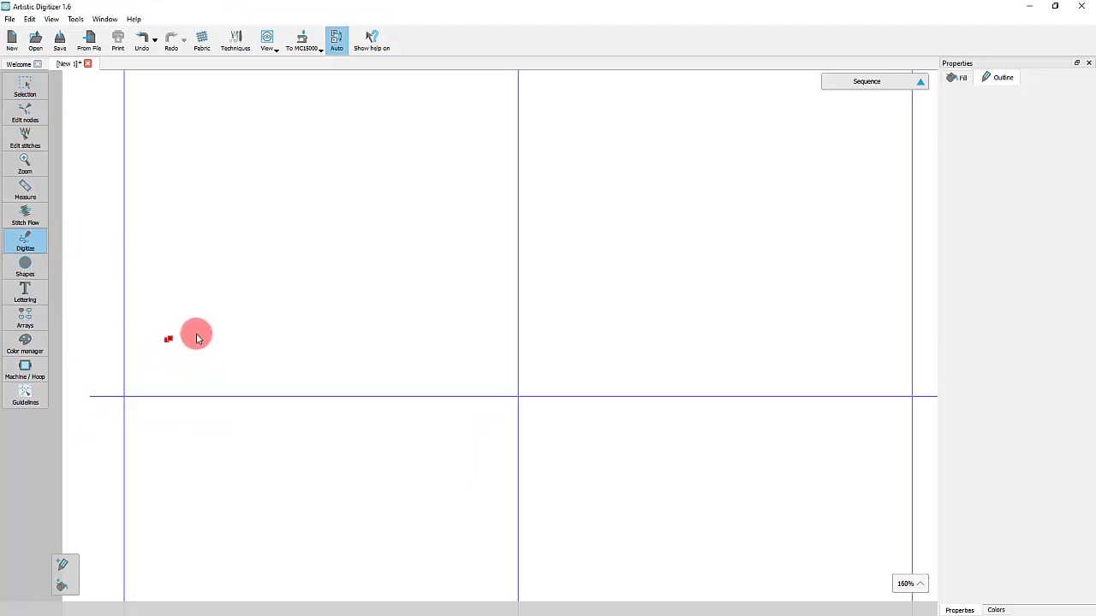
pyautogui.click(179, 285)
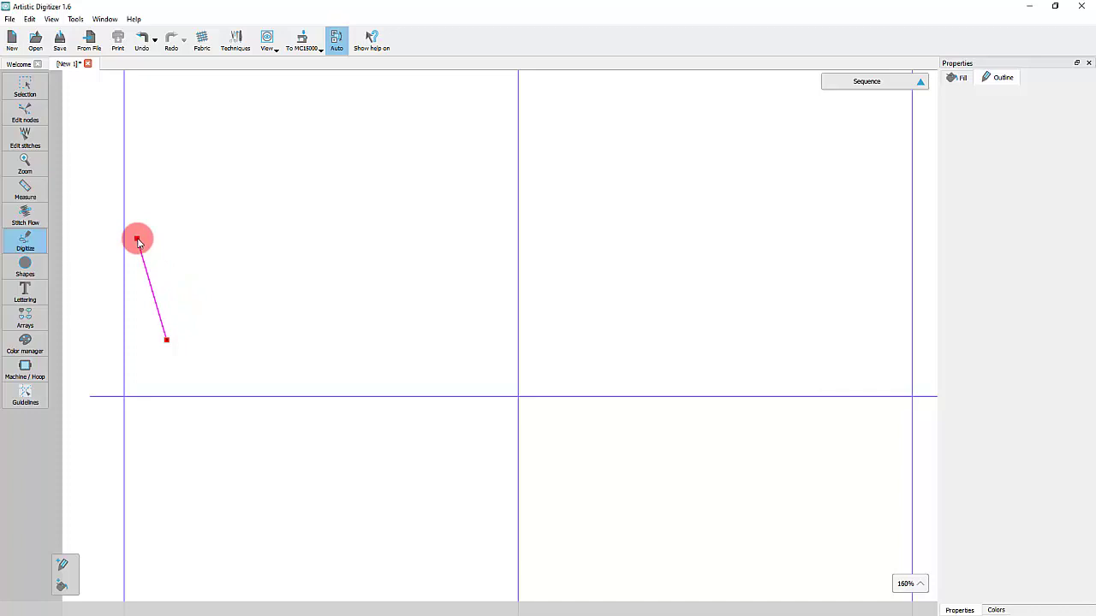
pyautogui.click(208, 189)
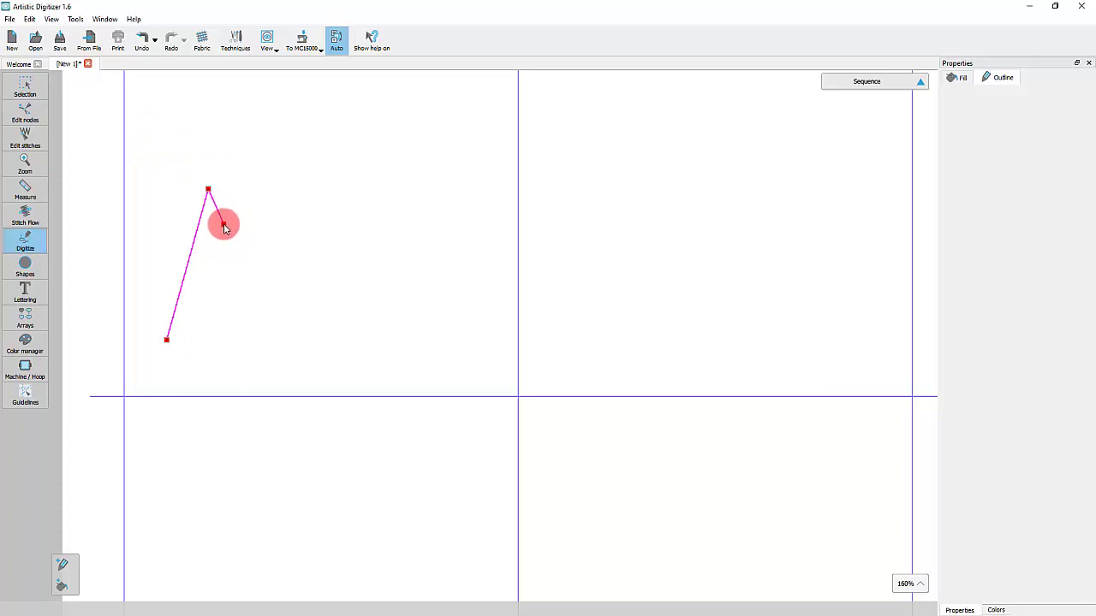
# Add smooth curve nodes after the peak, alternating wave crests and troughs.
pyautogui.rightClick(224, 225)
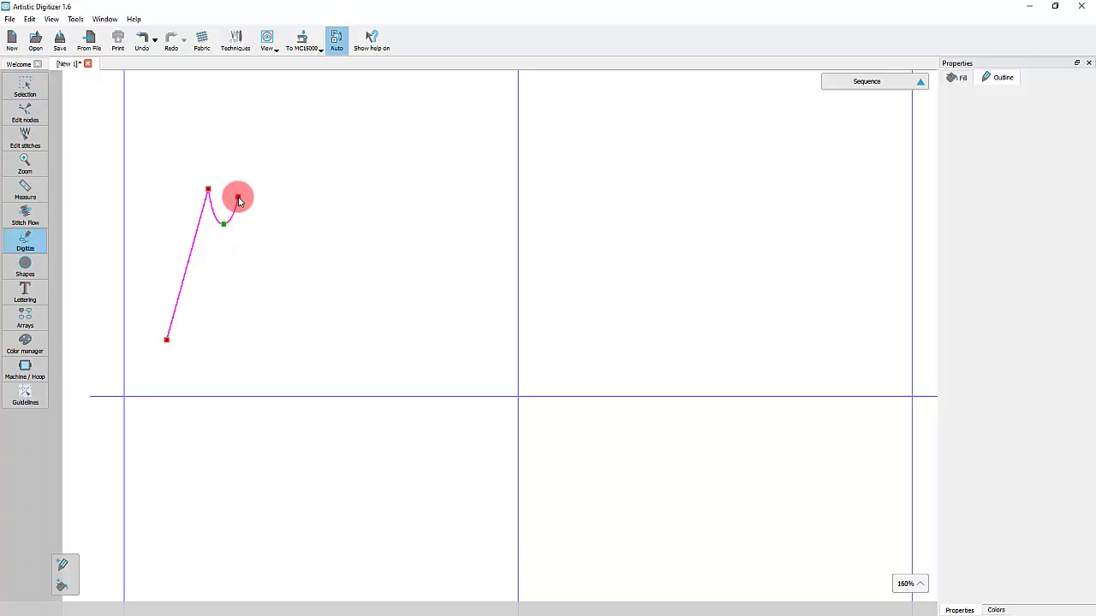
pyautogui.press('shift')
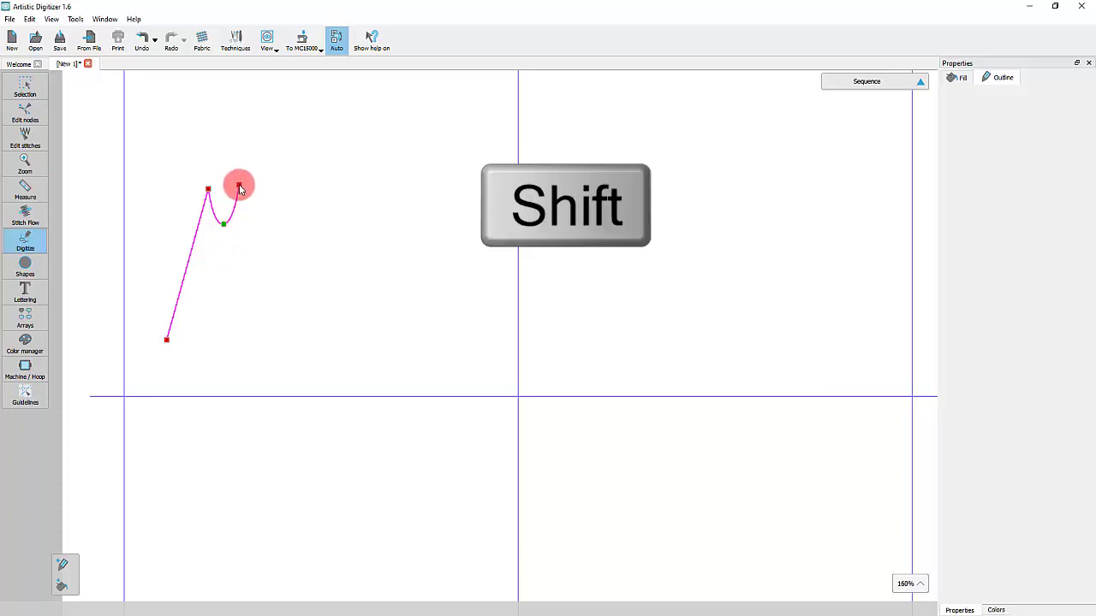
pyautogui.click(239, 187)
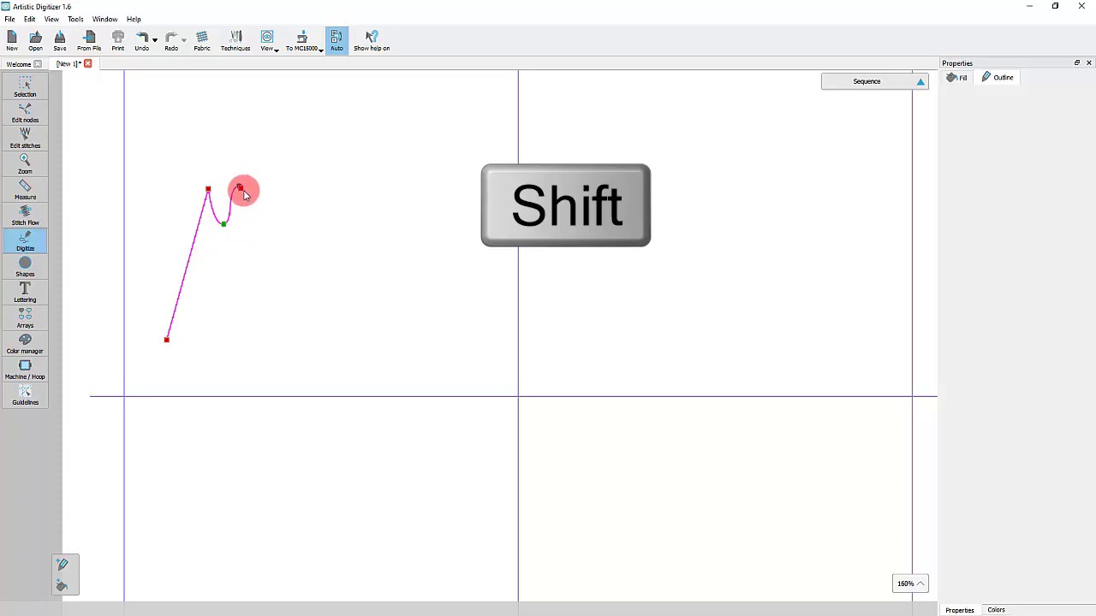
pyautogui.click(244, 224)
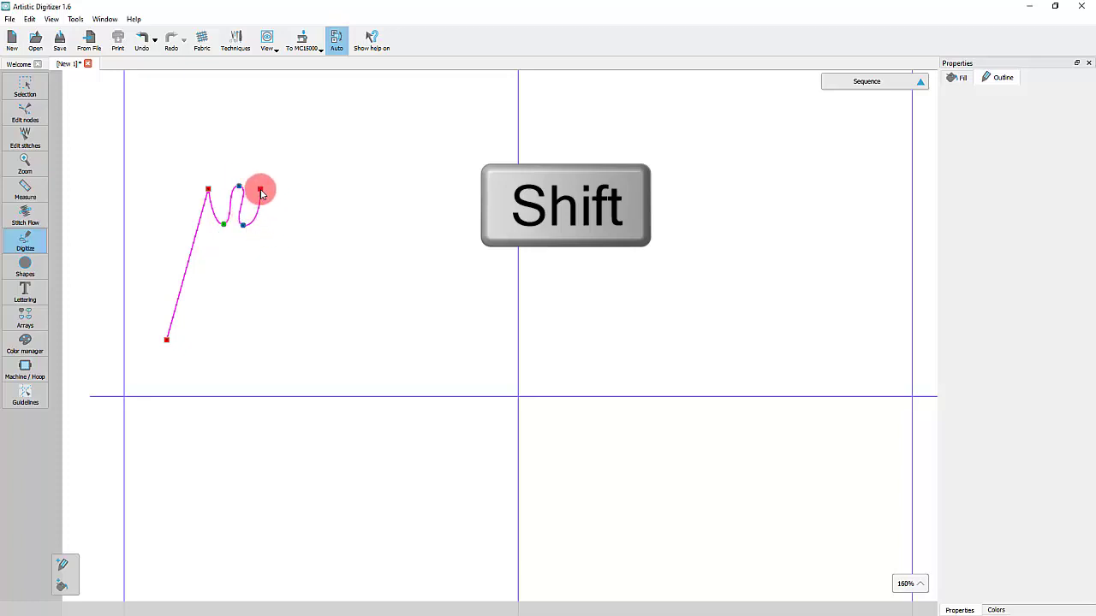
pyautogui.click(260, 190)
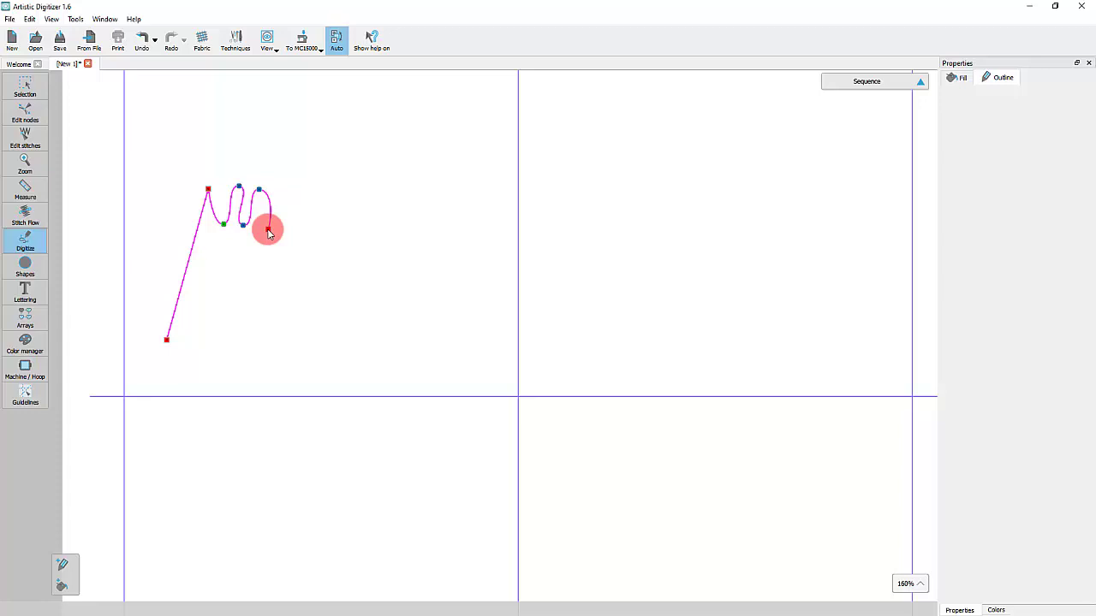
pyautogui.click(268, 230)
# Add sharp zigzag corner points, then delete the trial nodes with Backspace.
pyautogui.click(283, 188)
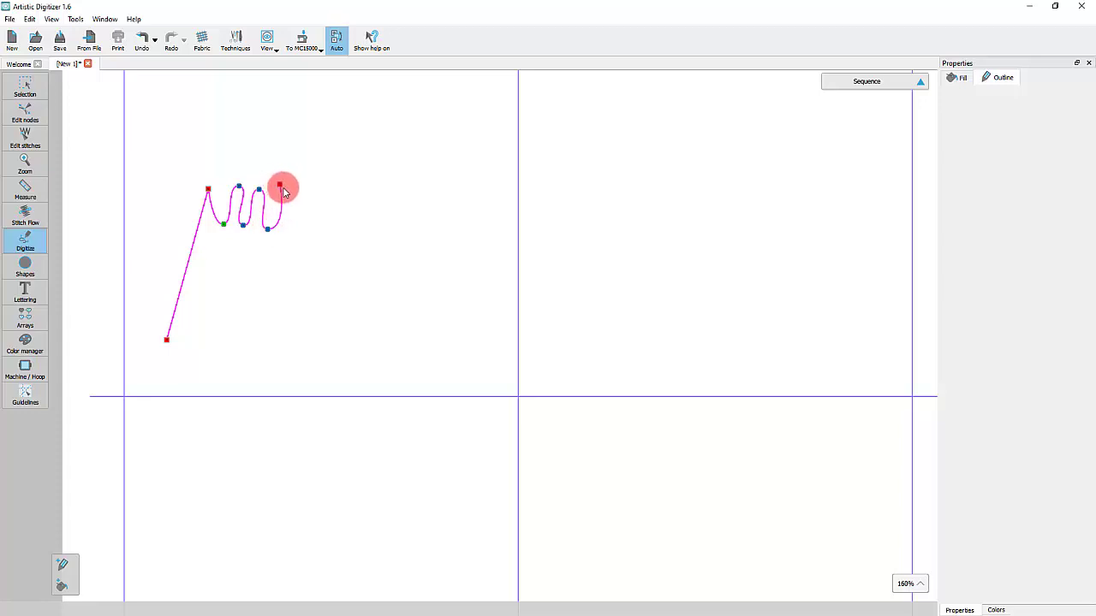
pyautogui.click(307, 187)
pyautogui.click(315, 228)
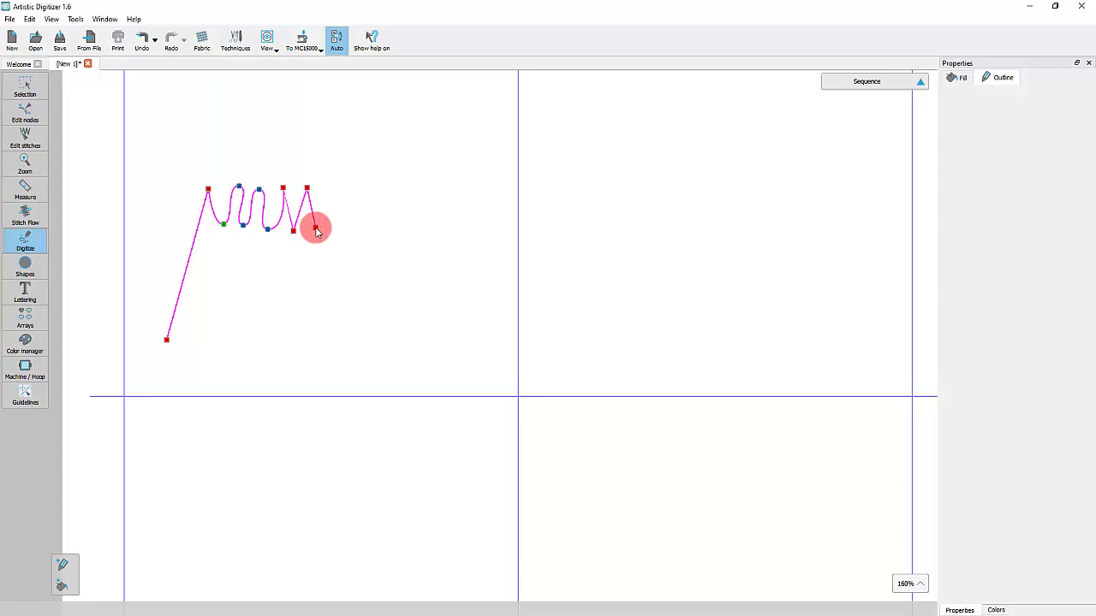
pyautogui.press('BackSpace')
pyautogui.press('BackSpace')
pyautogui.press('BackSpace')
pyautogui.press('BackSpace')
pyautogui.press('BackSpace')
pyautogui.press('BackSpace')
pyautogui.press('BackSpace')
pyautogui.press('BackSpace')
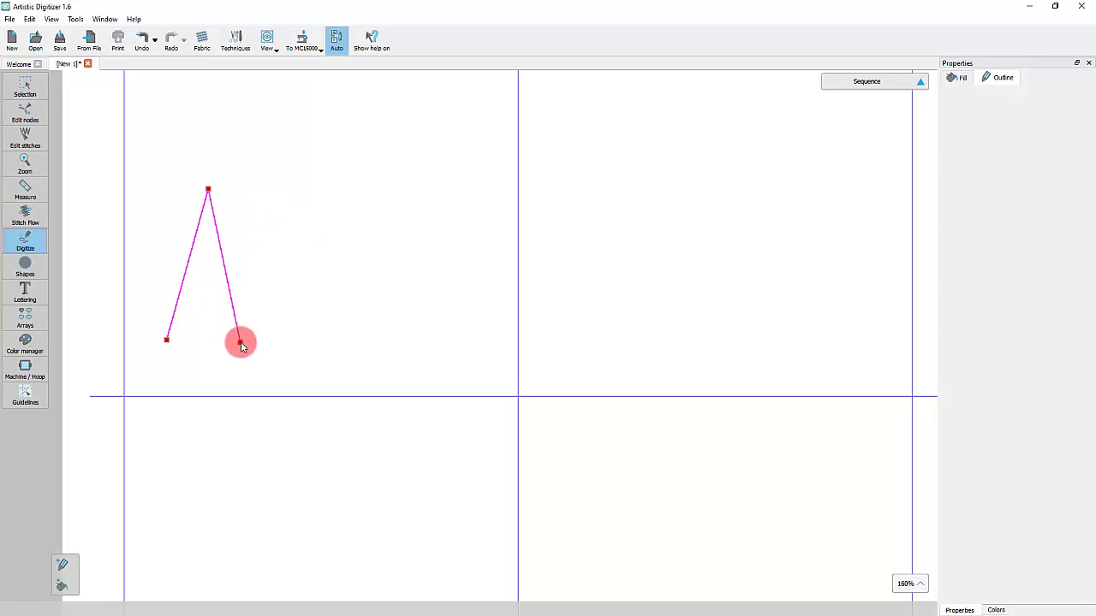
# Bring the line down to a bottom point and add a second peak, completing the M outline.
pyautogui.click(242, 340)
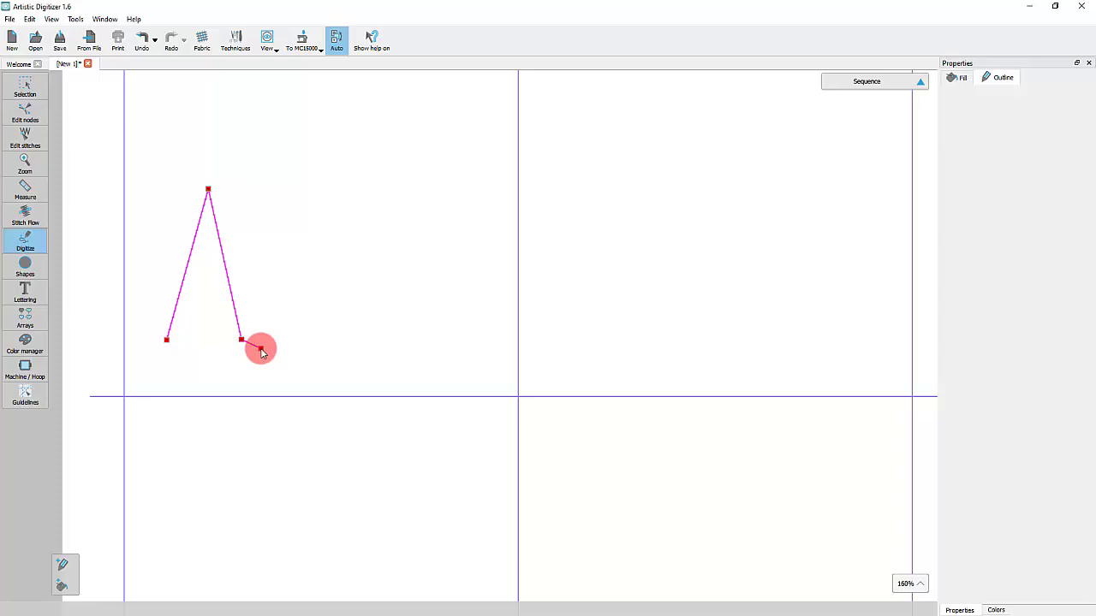
pyautogui.rightClick(262, 352)
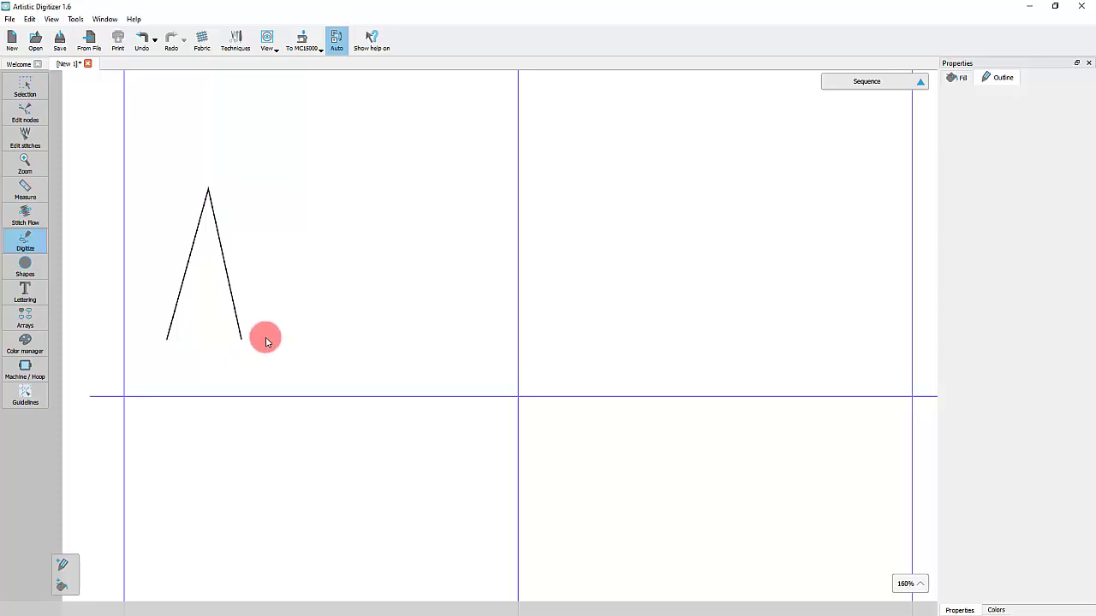
pyautogui.click(265, 337)
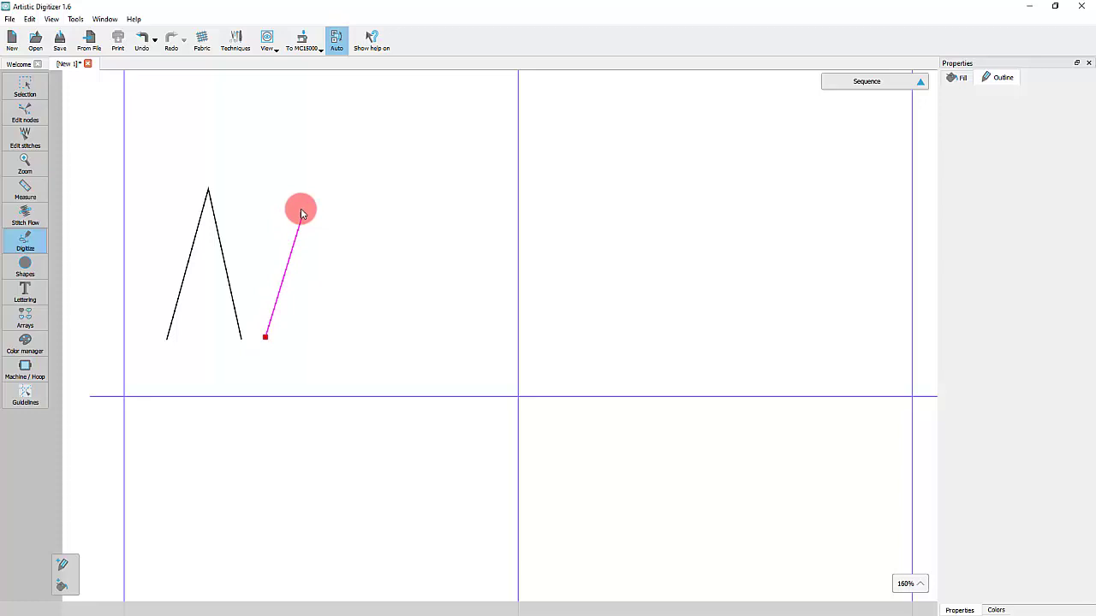
pyautogui.click(284, 195)
pyautogui.click(314, 323)
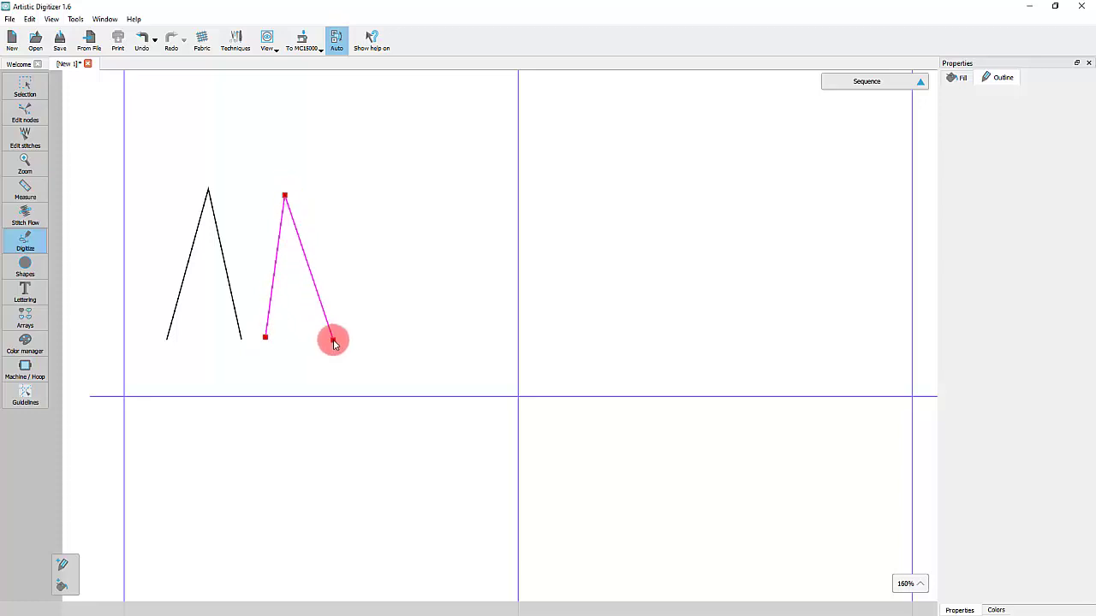
pyautogui.doubleClick(333, 342)
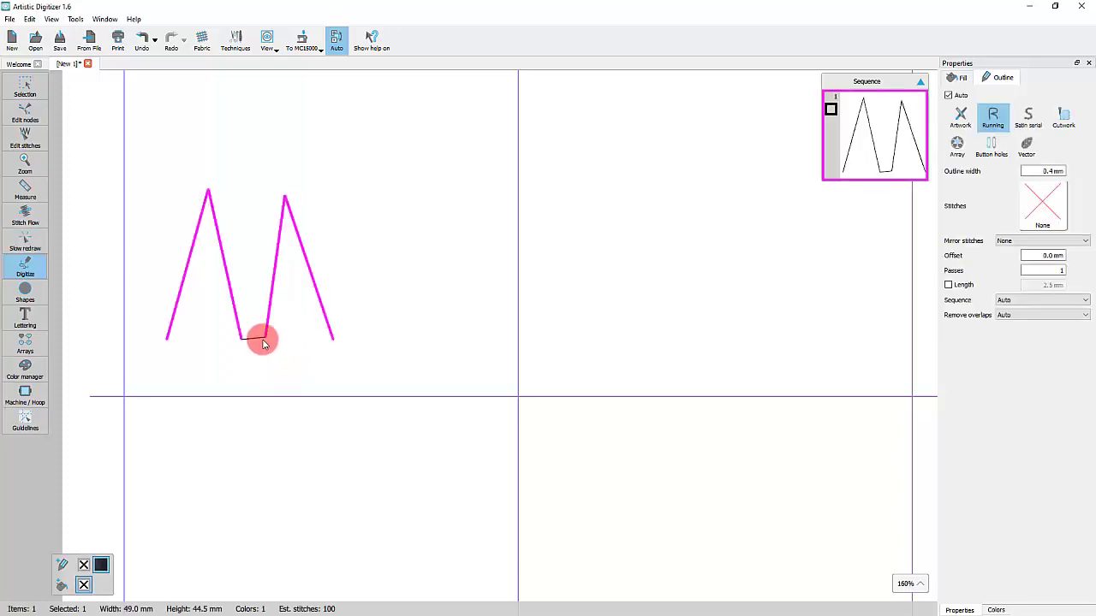
# Draw the first squared, open-bottomed arch below the M.
pyautogui.scroll(5, 256, 337)
pyautogui.scroll(-4, 238, 342)
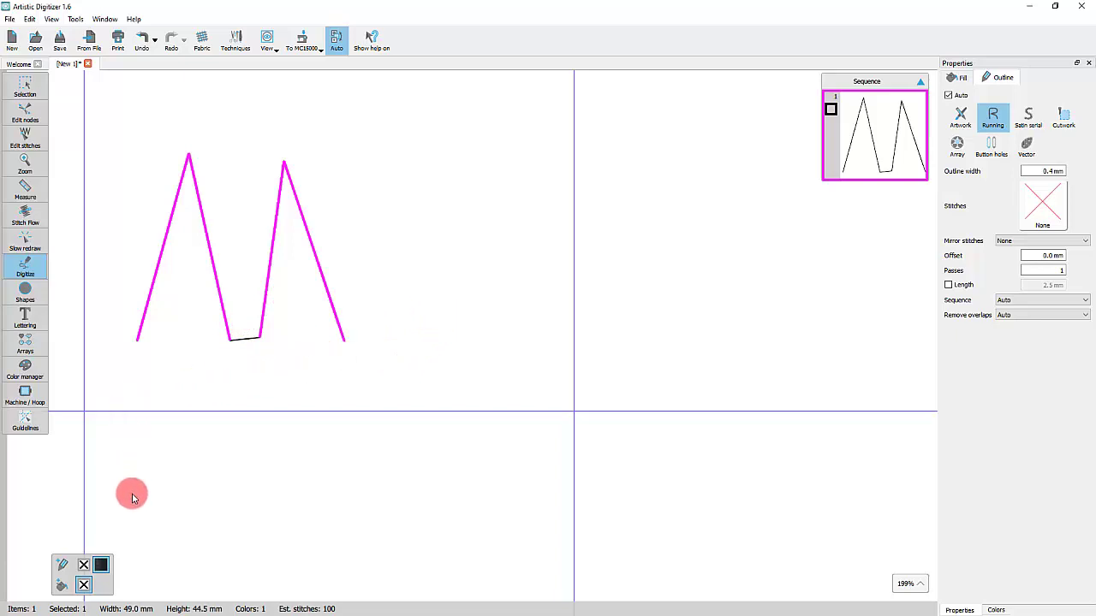
pyautogui.click(146, 523)
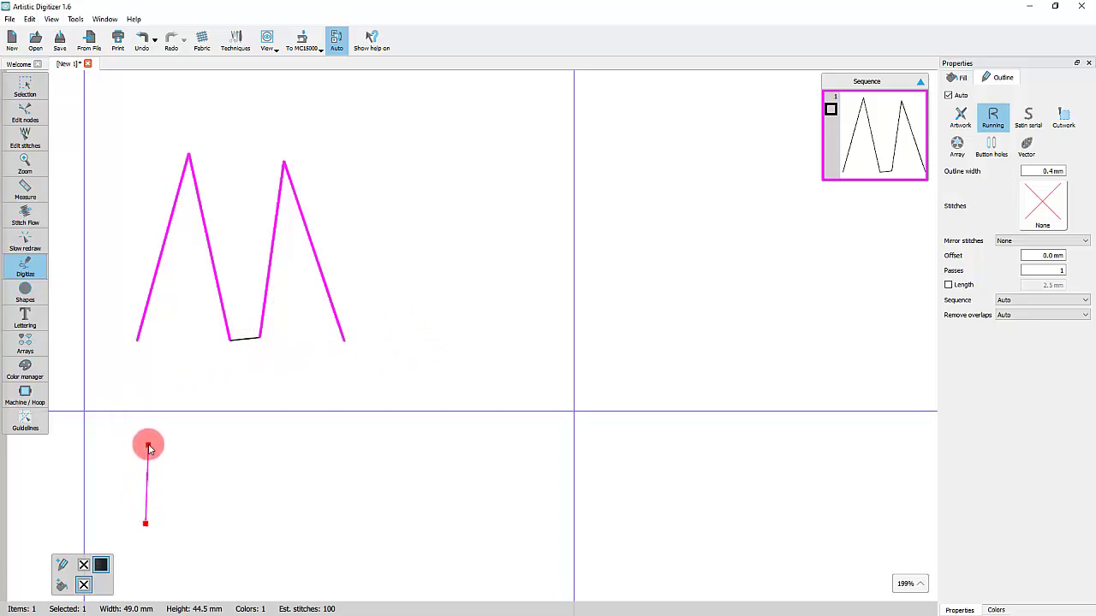
pyautogui.click(148, 445)
pyautogui.click(272, 439)
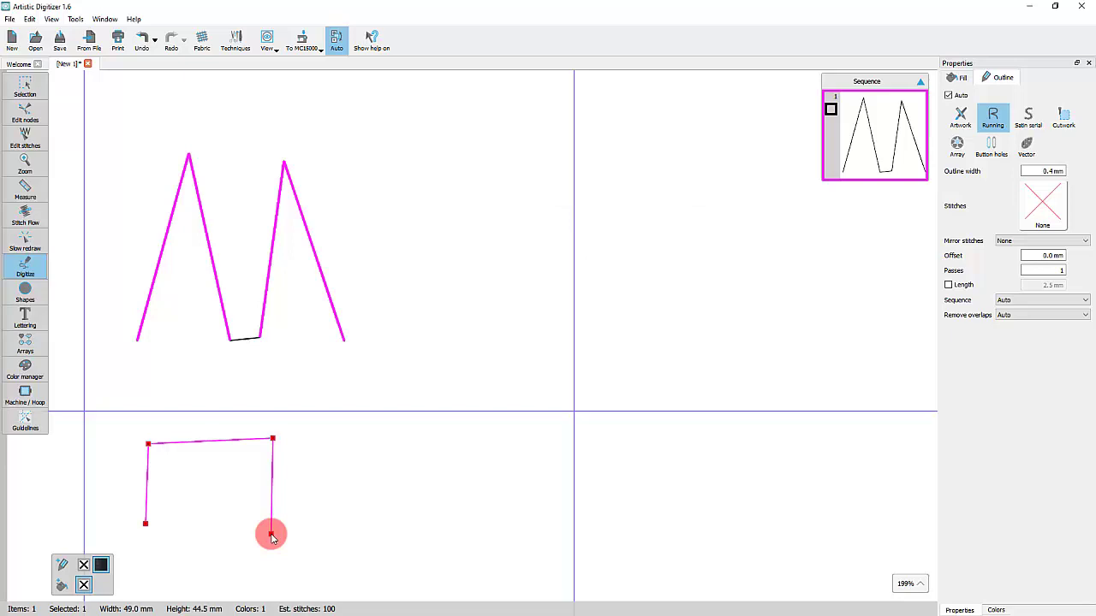
pyautogui.press('Return')
# Draw a second squared arch to the right of the first.
pyautogui.scroll(-2, 323, 552)
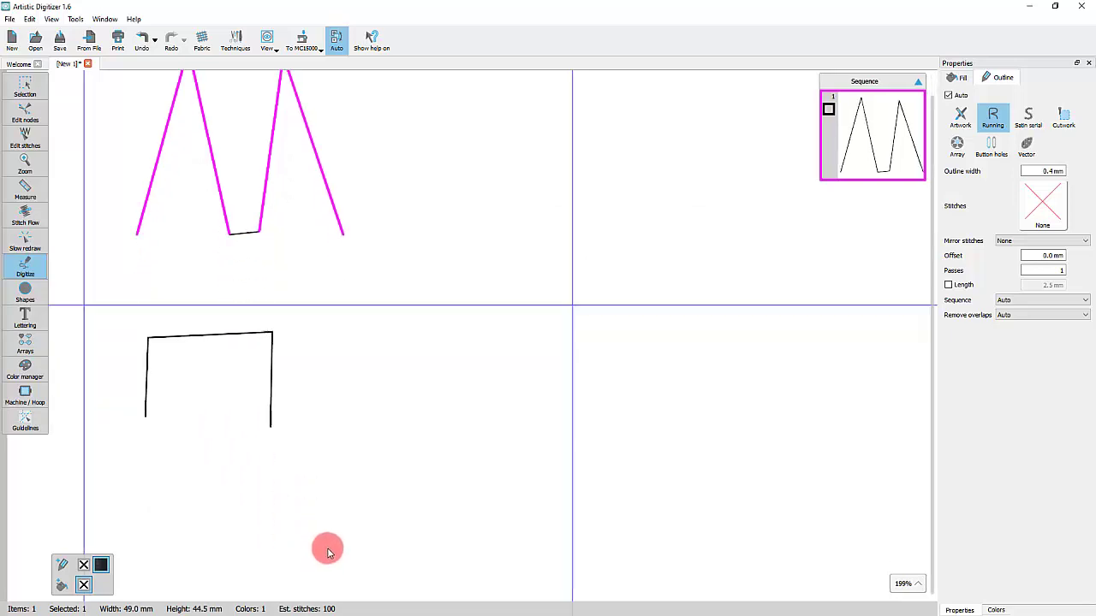
pyautogui.click(329, 427)
pyautogui.click(332, 334)
pyautogui.click(456, 344)
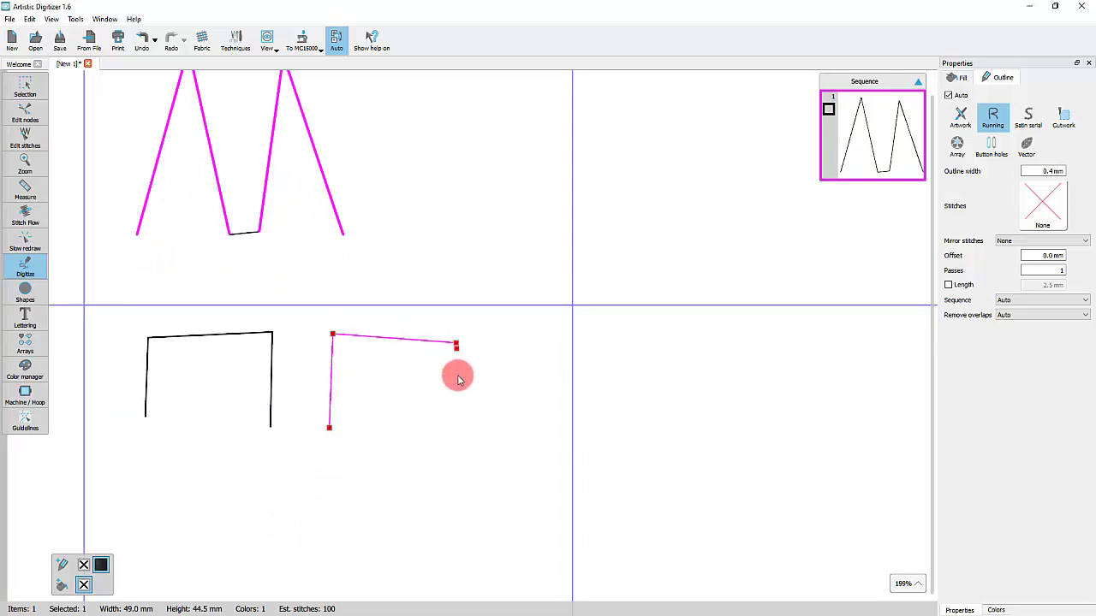
pyautogui.click(456, 439)
pyautogui.press('Return')
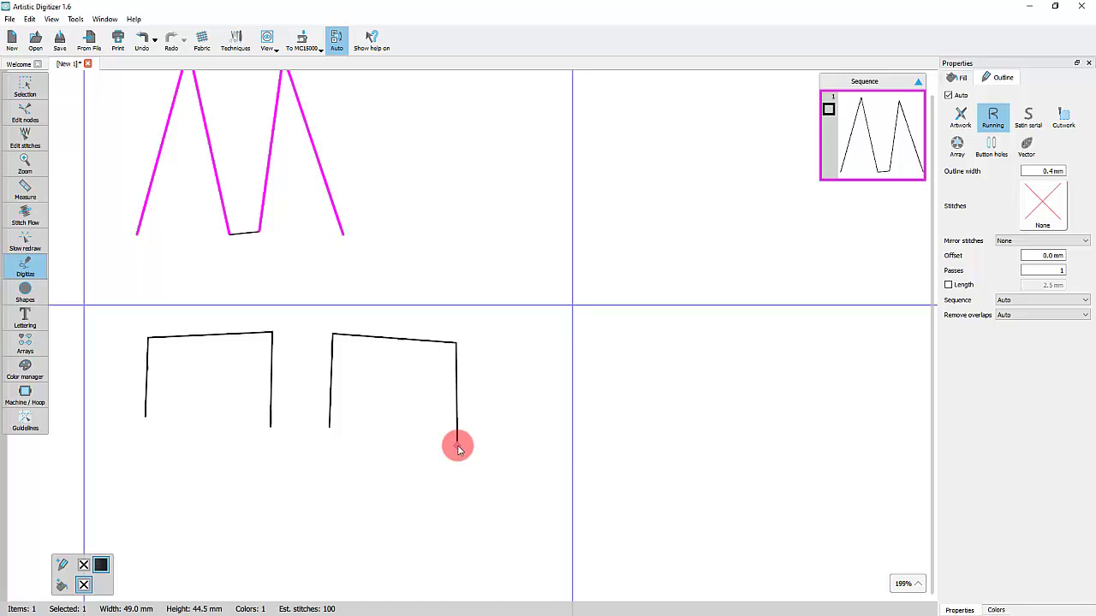
# Commit the arches as the second item, then select the square-wave shape.
pyautogui.press('Return')
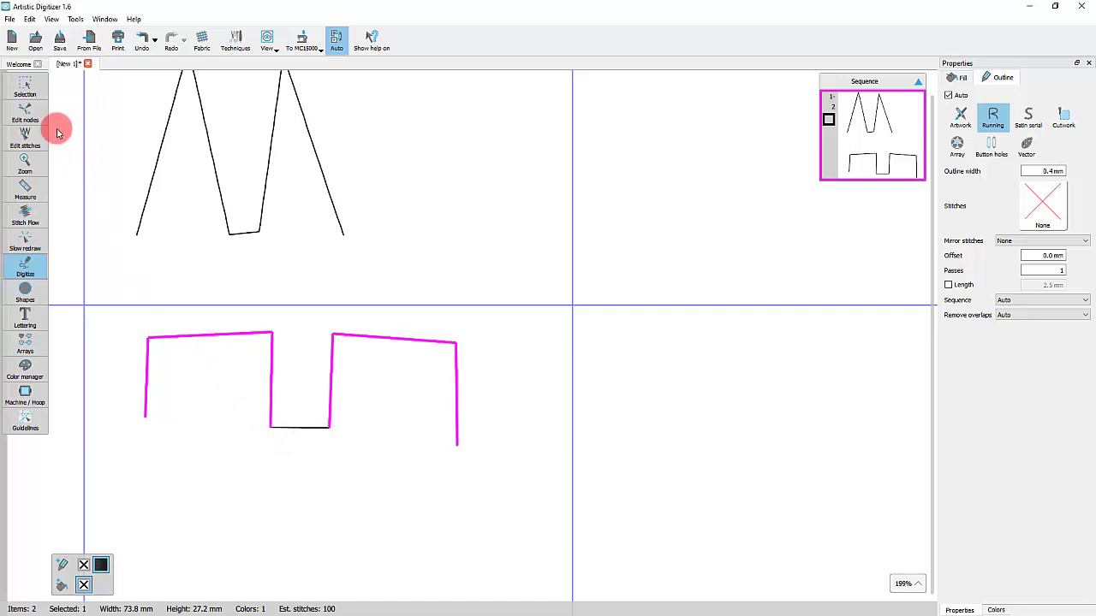
pyautogui.moveTo(27, 90)
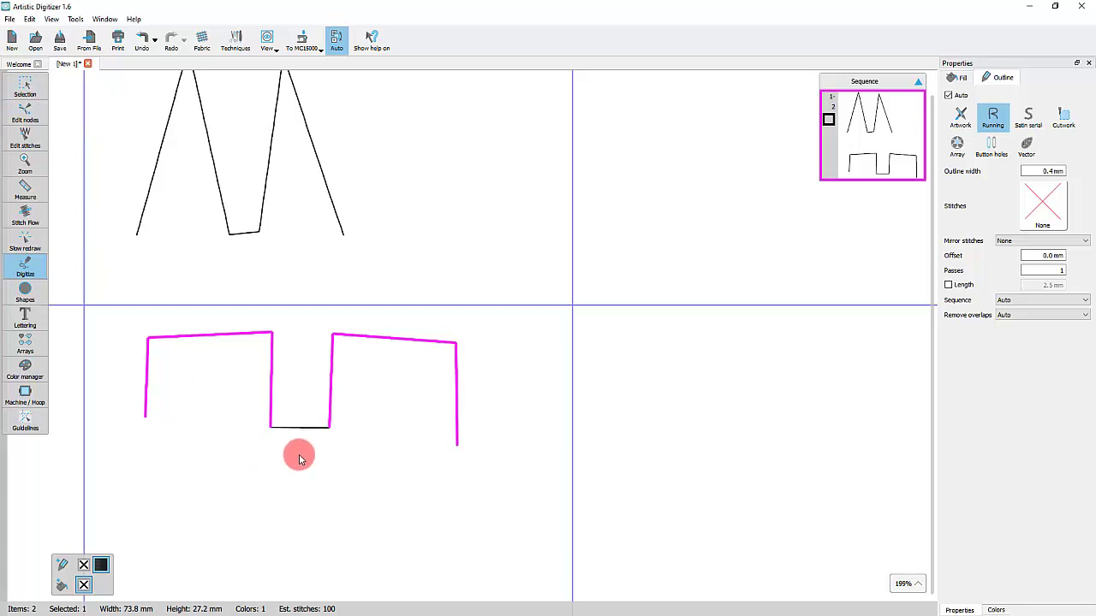
pyautogui.press('Escape')
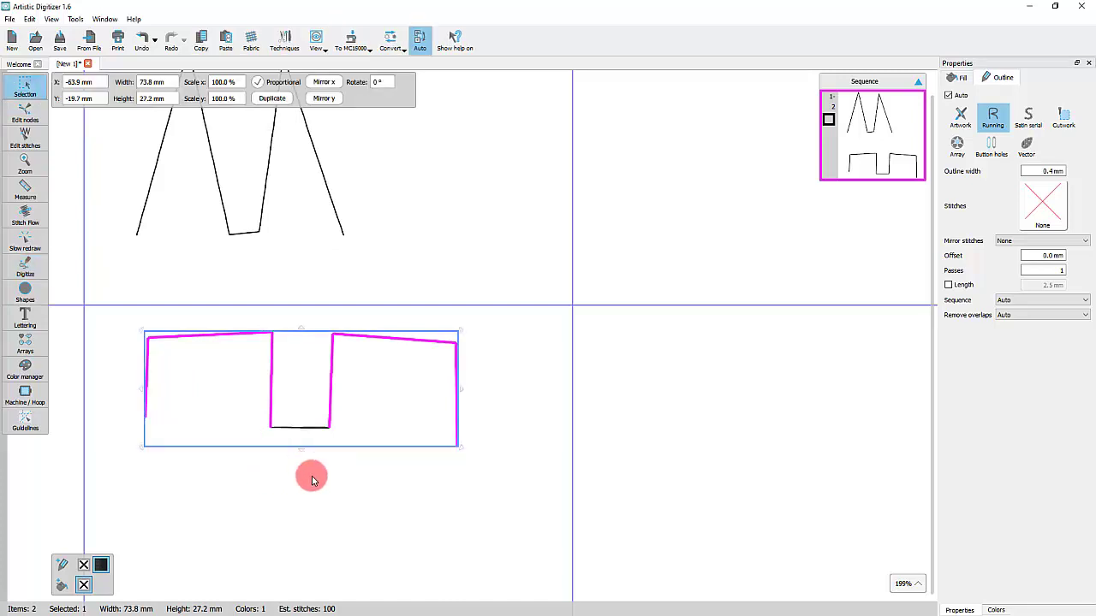
pyautogui.click(312, 479)
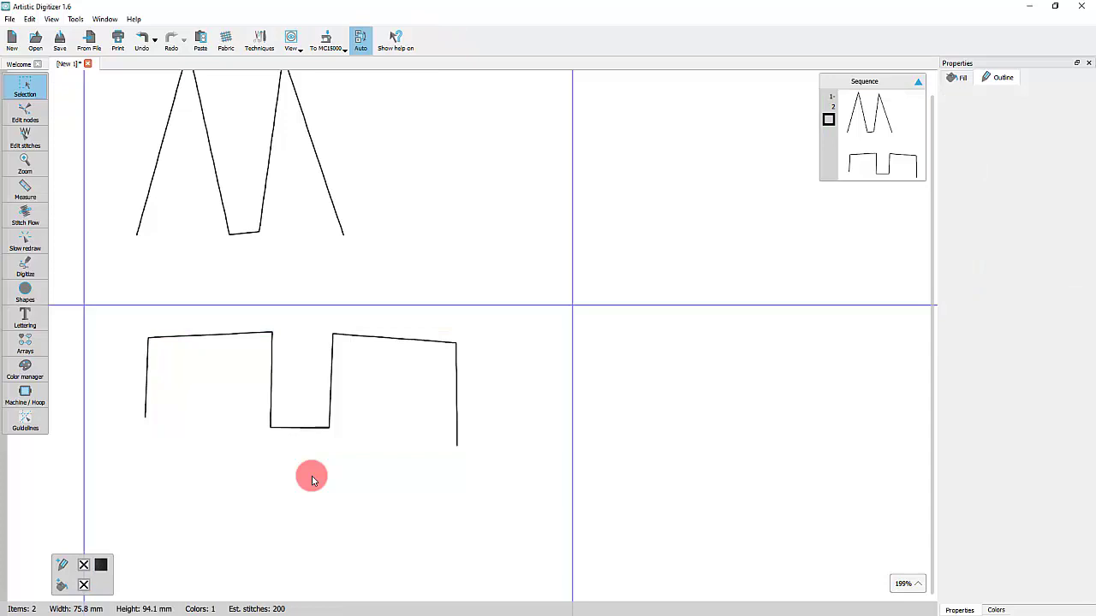
pyautogui.click(327, 427)
pyautogui.scroll(-3, 192, 445)
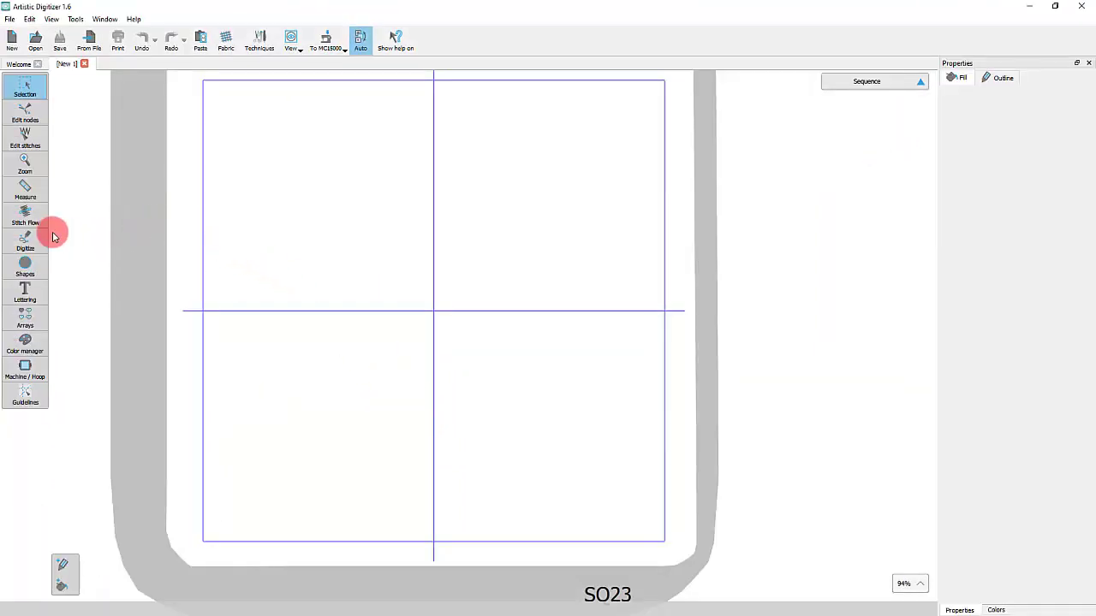
# Digitize a closed four-cornered diamond outline in the upper-left of the hoop.
pyautogui.click(53, 236)
pyautogui.click(69, 231)
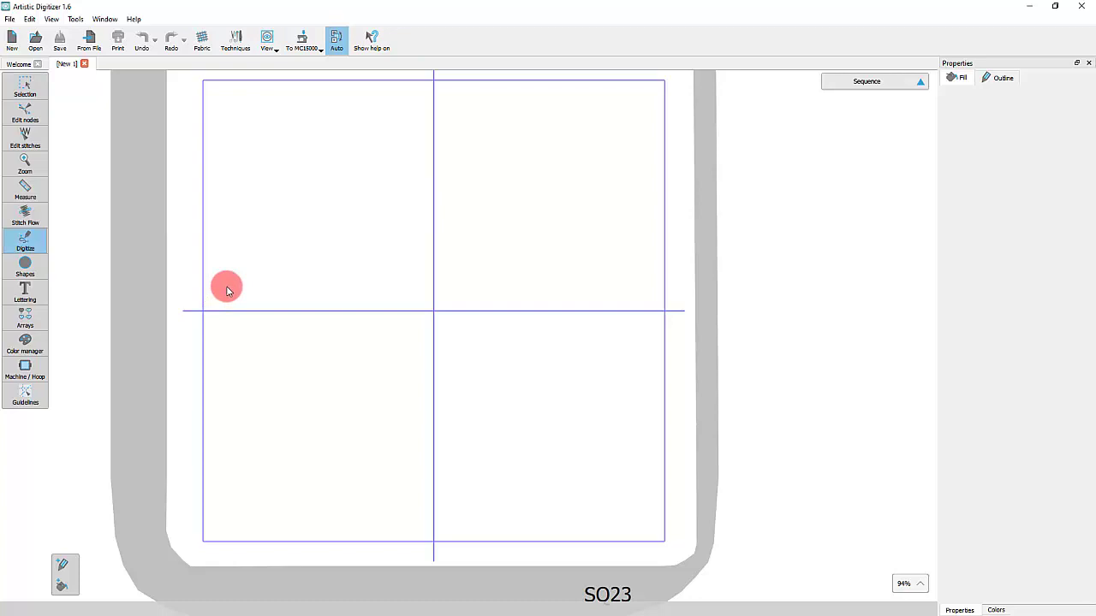
pyautogui.click(234, 214)
pyautogui.click(286, 139)
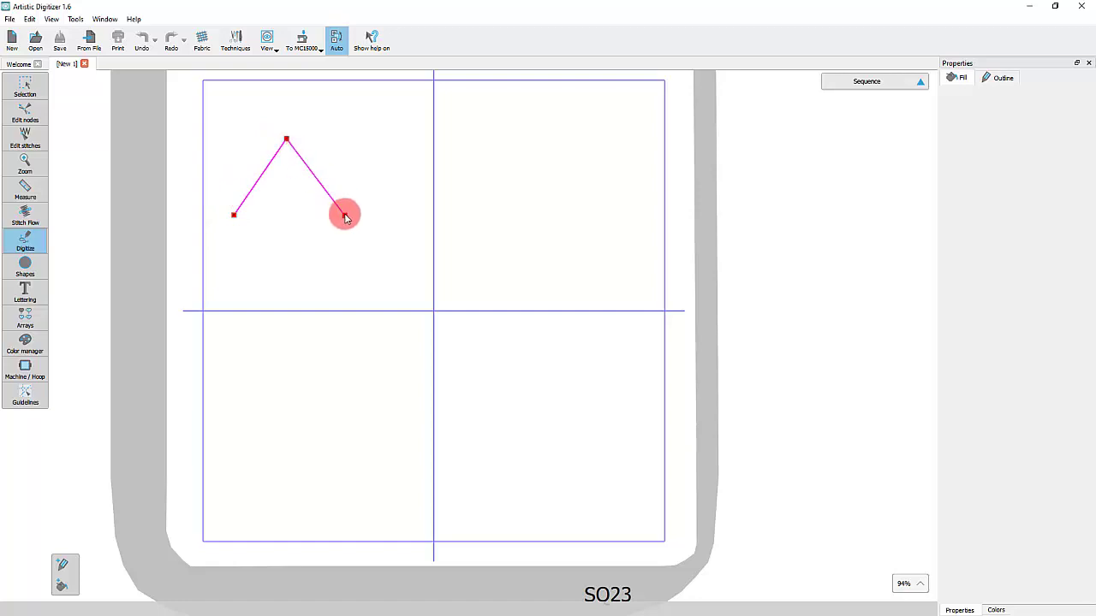
pyautogui.click(344, 211)
pyautogui.click(294, 283)
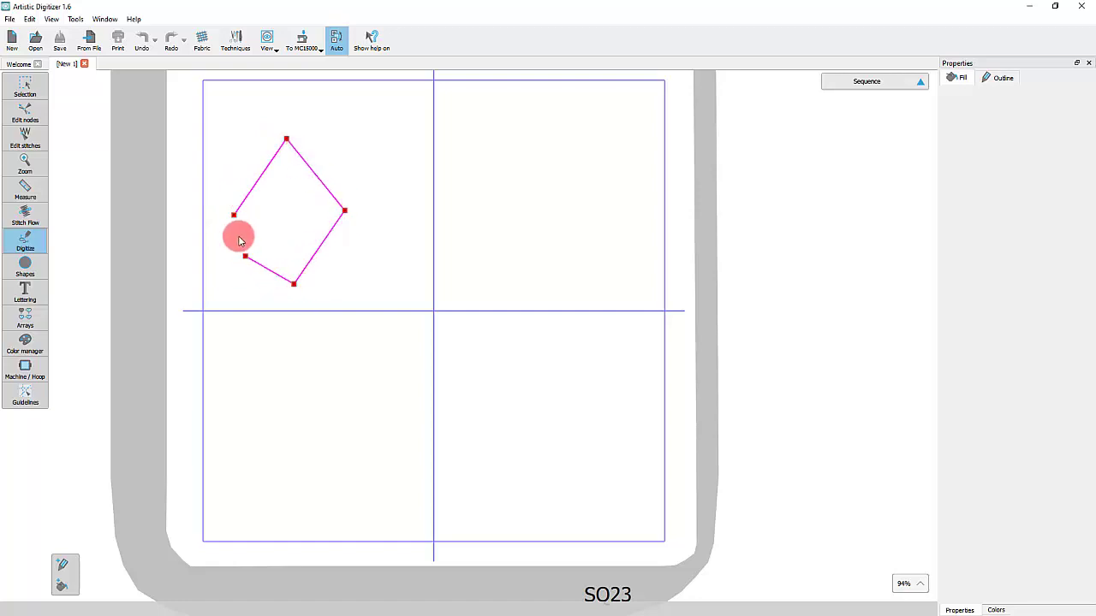
pyautogui.click(234, 215)
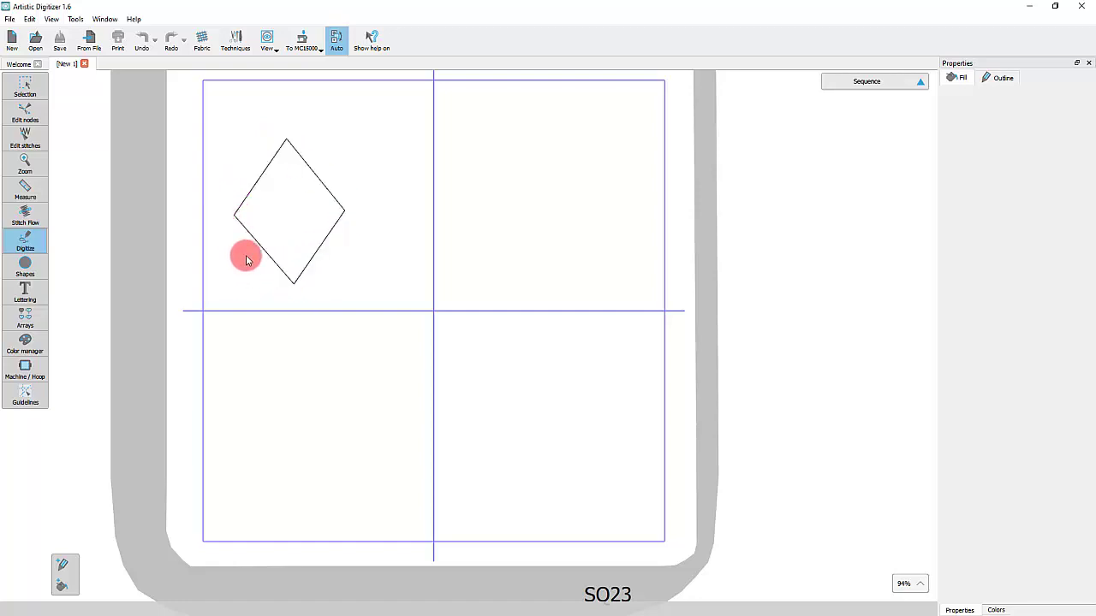
# Fill the diamond and start a second outline with two rounded arches on top.
pyautogui.press('Return')
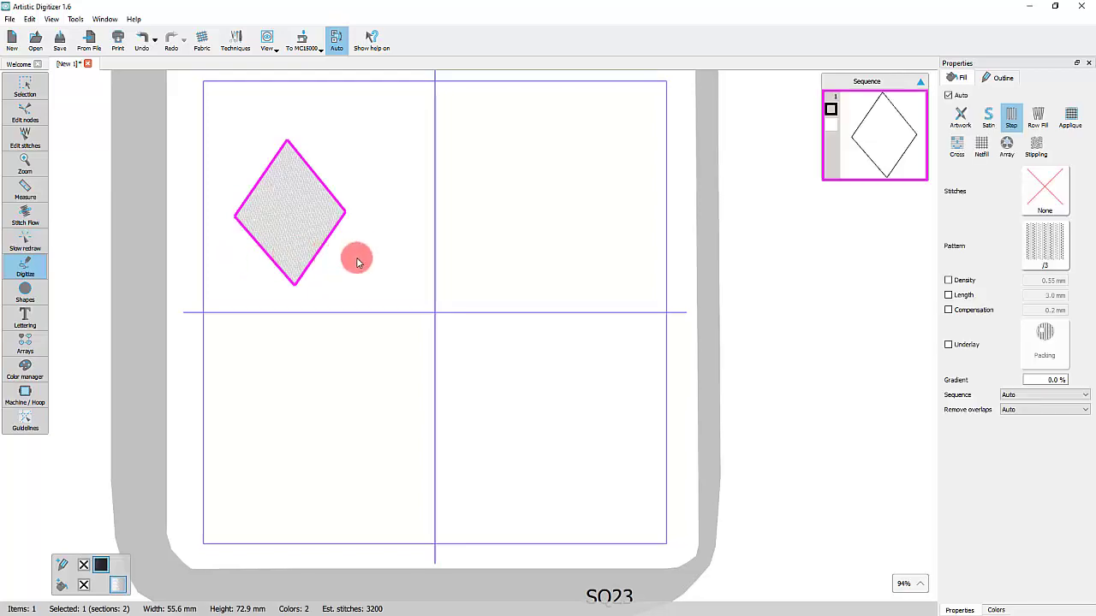
pyautogui.click(372, 212)
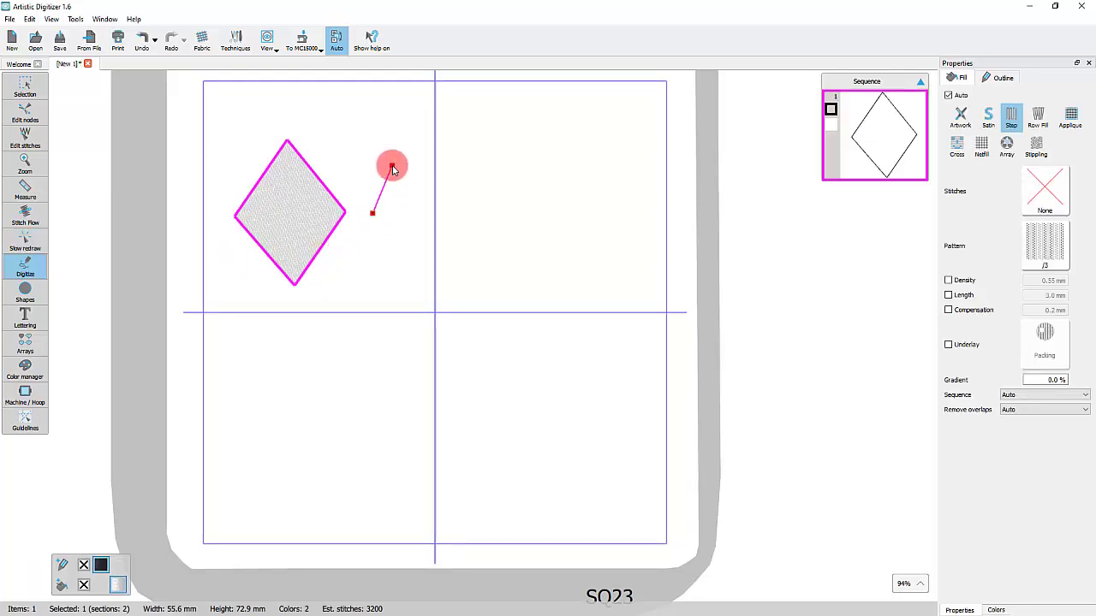
pyautogui.press('shift')
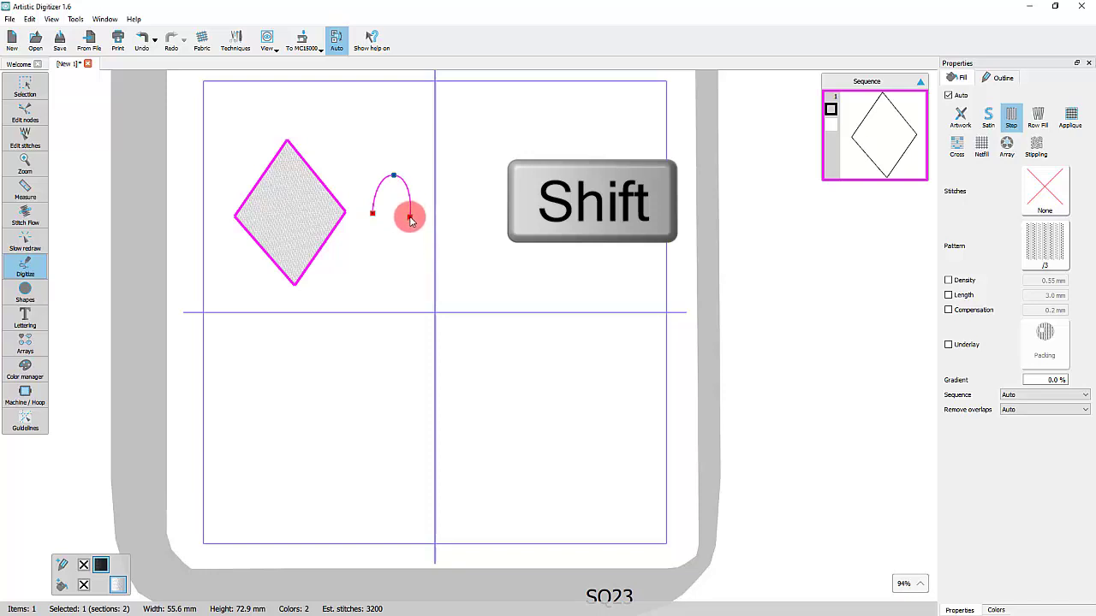
pyautogui.click(410, 219)
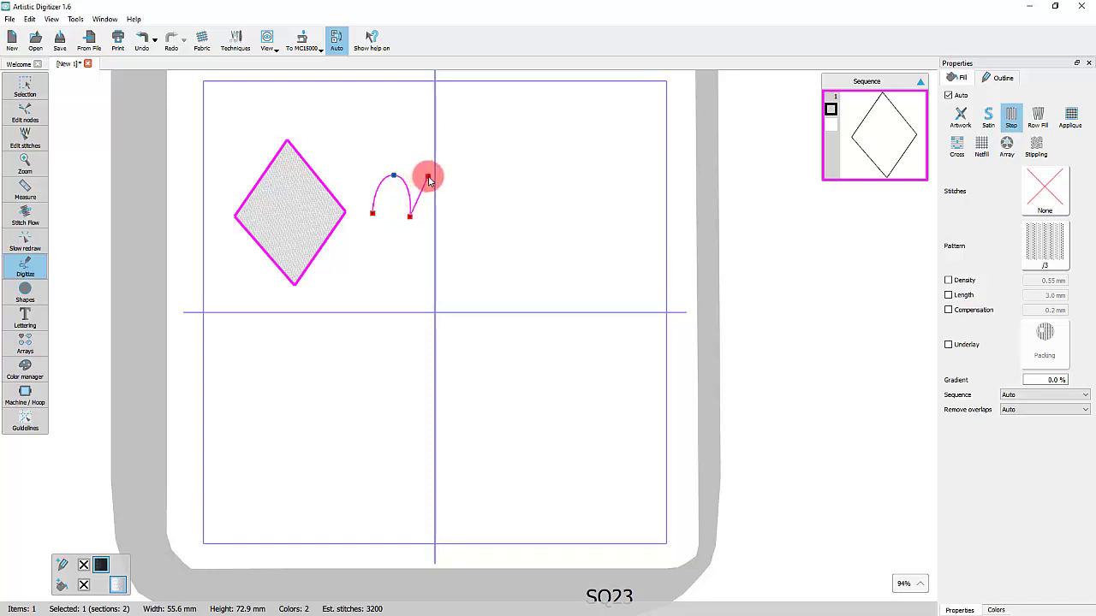
pyautogui.click(428, 177)
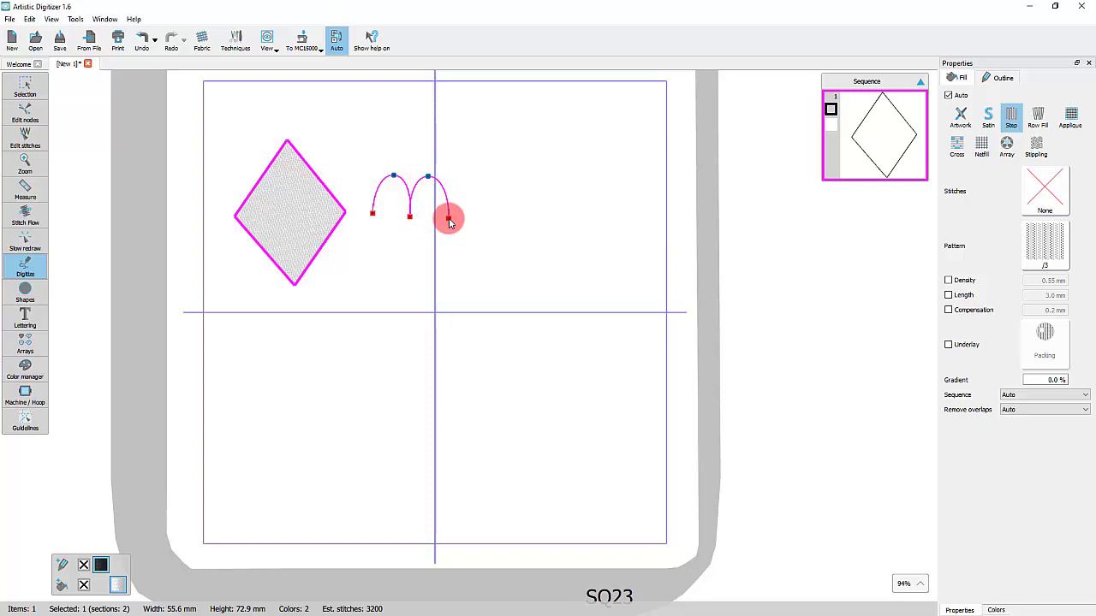
pyautogui.click(449, 220)
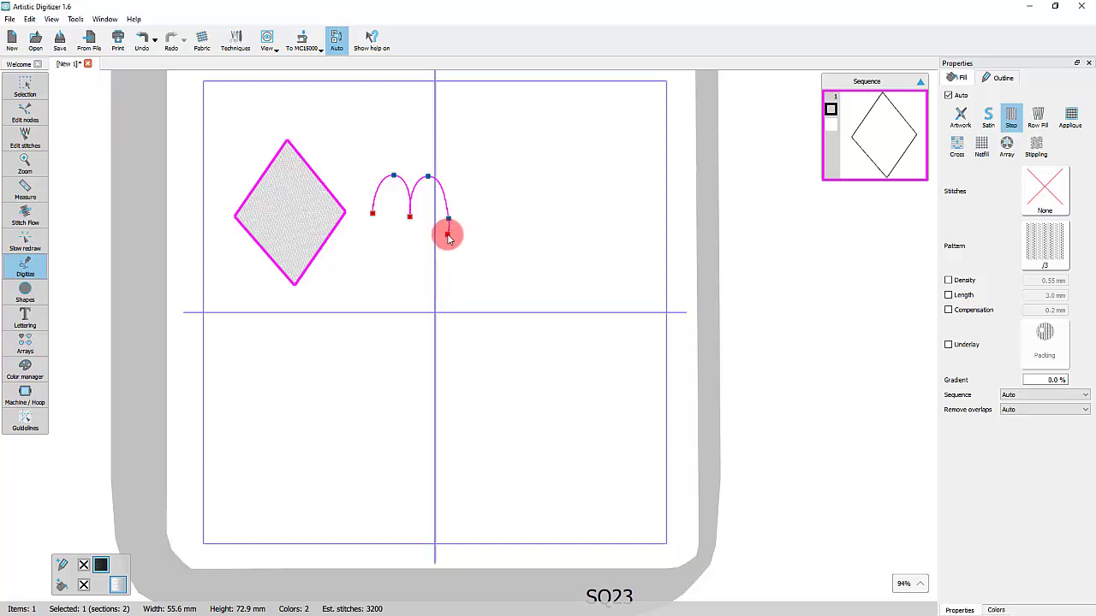
# Add straight zigzag points along the bottom of the second outline.
pyautogui.click(429, 271)
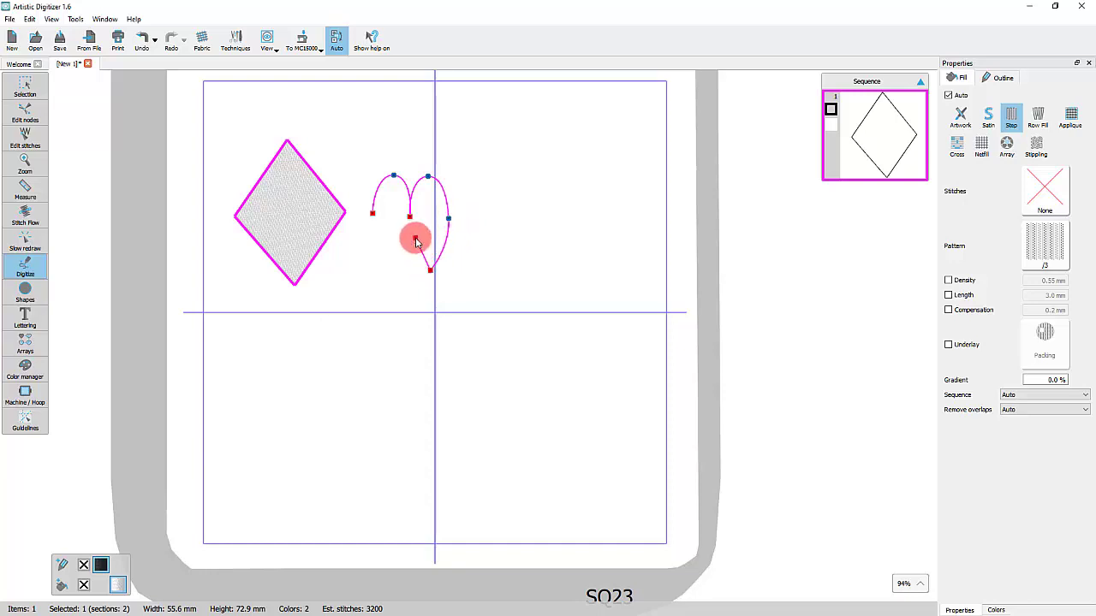
pyautogui.click(415, 238)
pyautogui.click(402, 270)
pyautogui.click(388, 237)
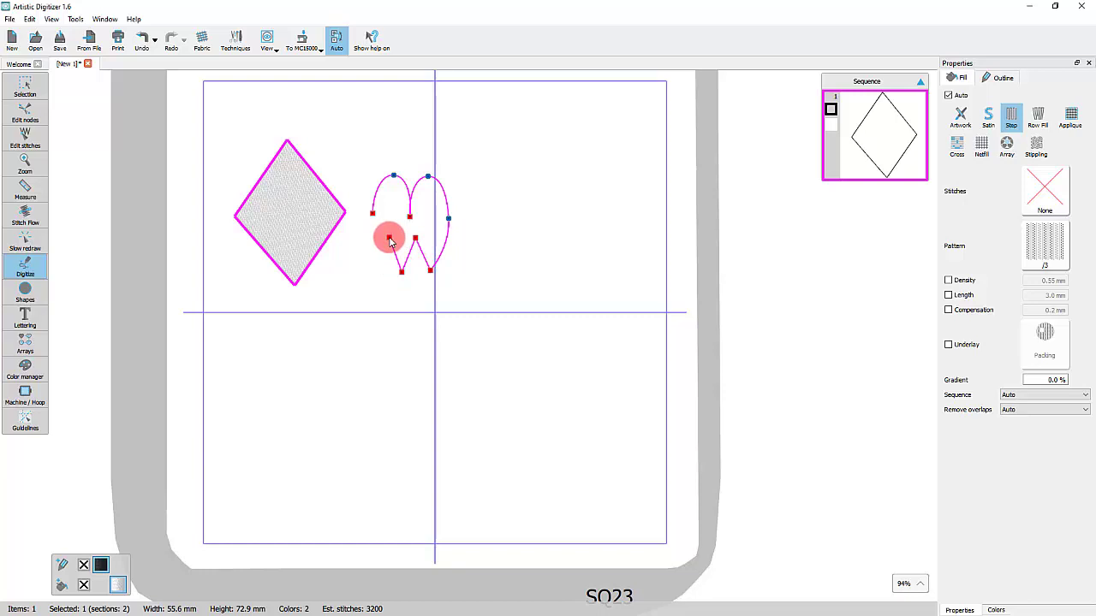
pyautogui.click(378, 271)
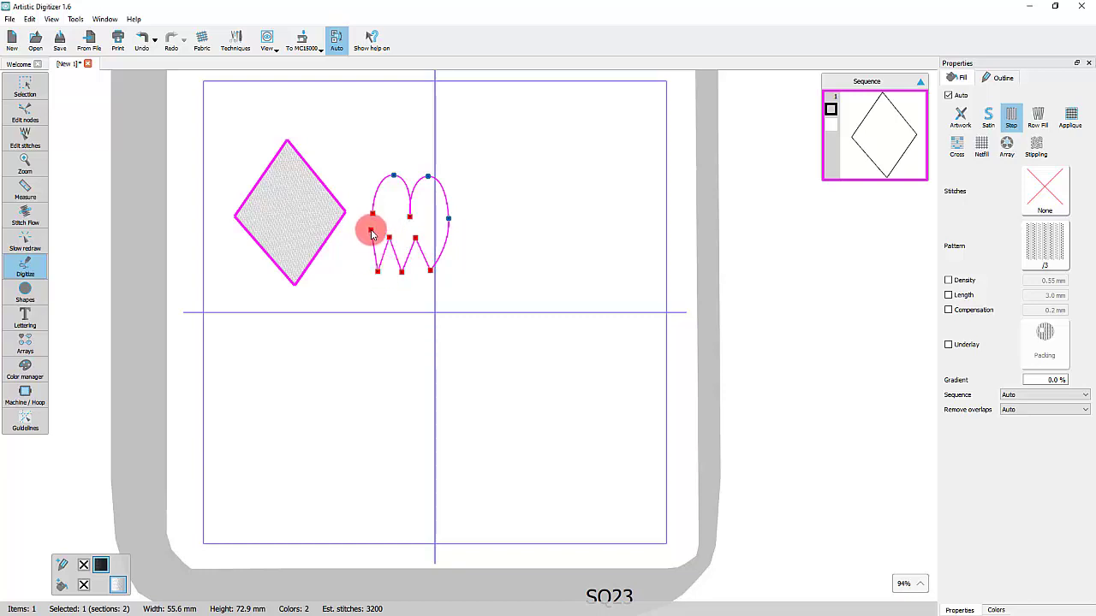
pyautogui.click(368, 237)
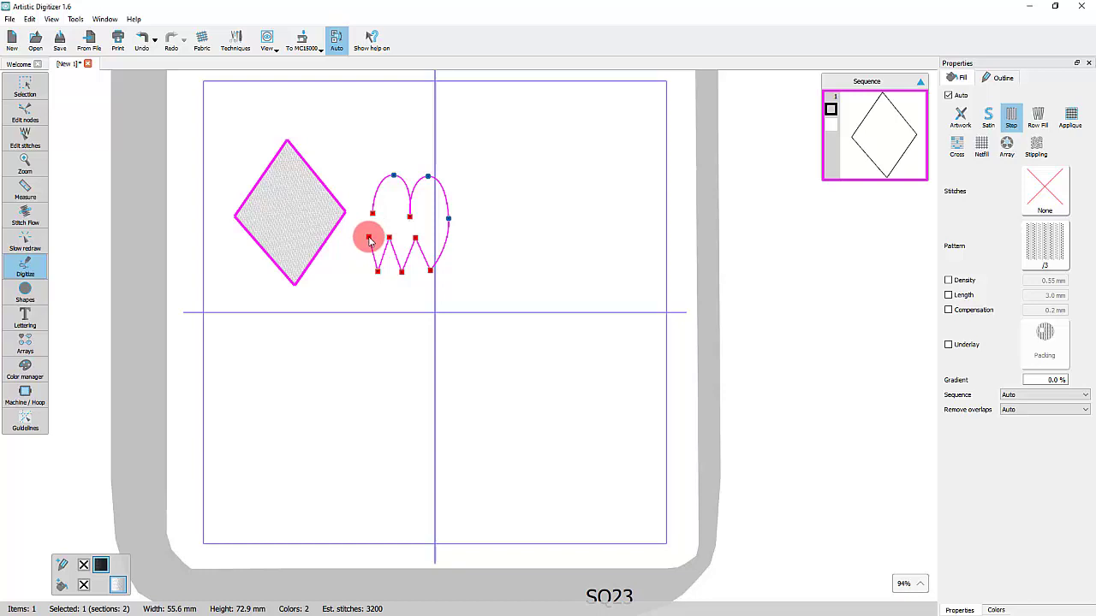
# Delete the zigzag points and end the outline with only the two rounded arches.
pyautogui.press('BackSpace')
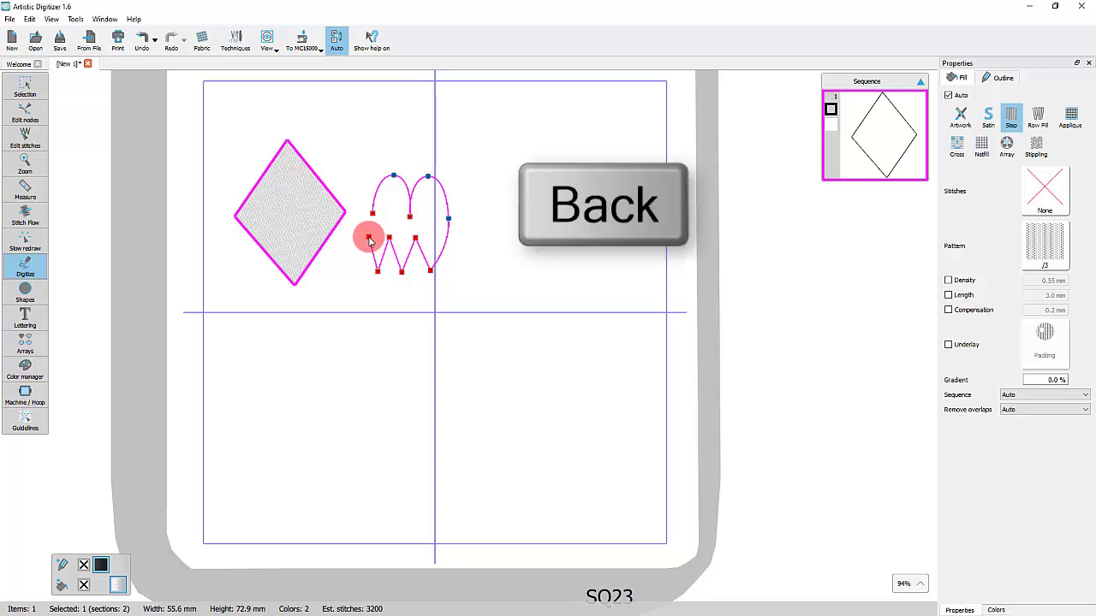
pyautogui.press('BackSpace')
pyautogui.press('BackSpace')
pyautogui.press('BackSpace')
pyautogui.press('BackSpace')
pyautogui.rightClick(441, 259)
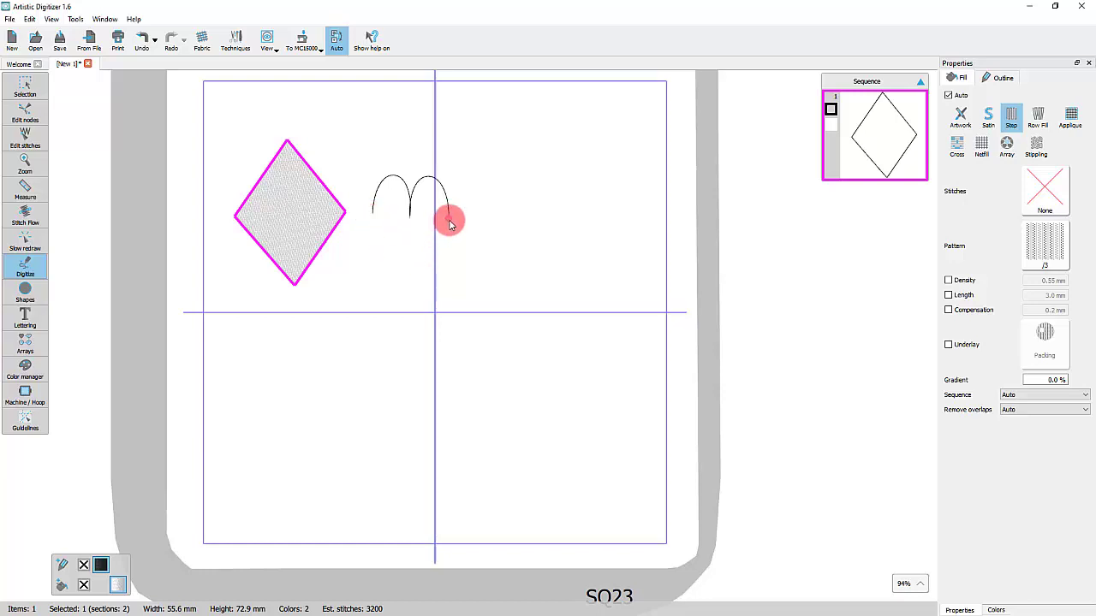
# Add straight zigzag nodes across the bottom and close the shape at its starting node.
pyautogui.press('alt')
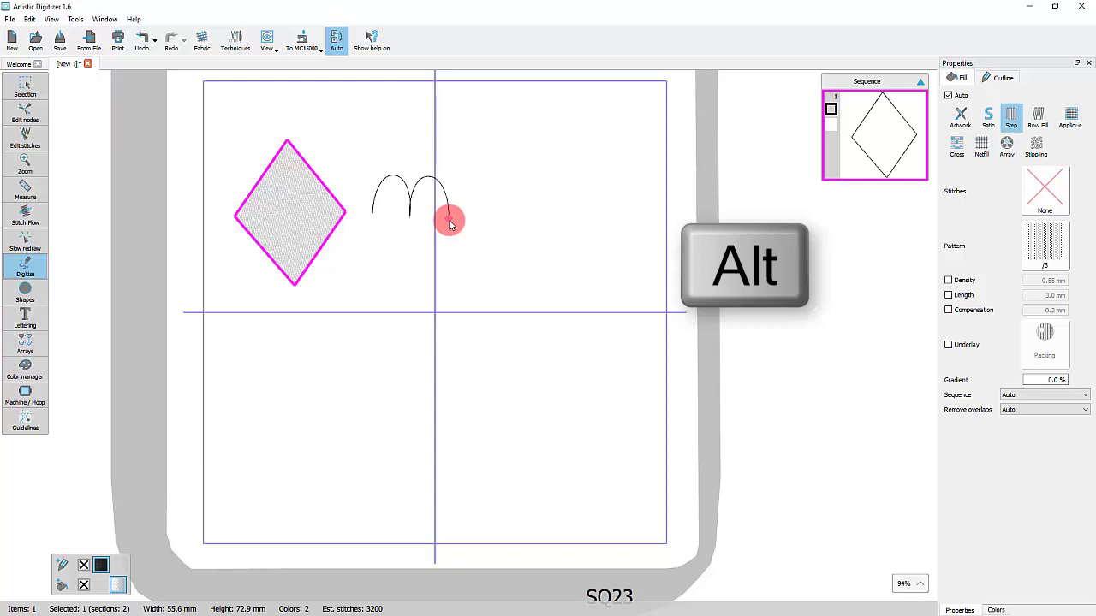
pyautogui.click(428, 269)
pyautogui.click(410, 241)
pyautogui.click(390, 270)
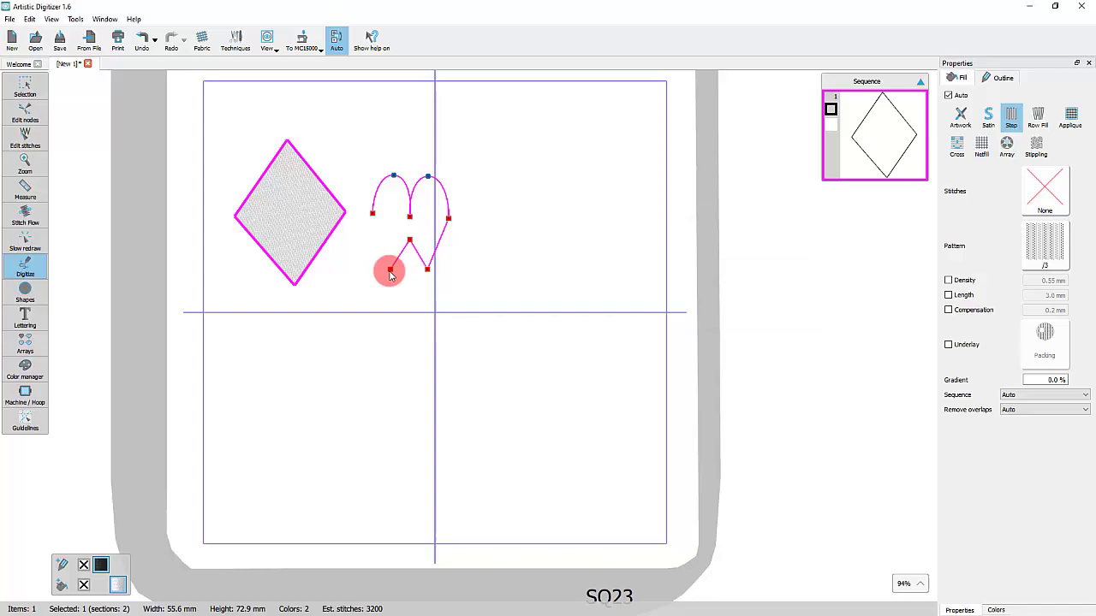
pyautogui.click(374, 219)
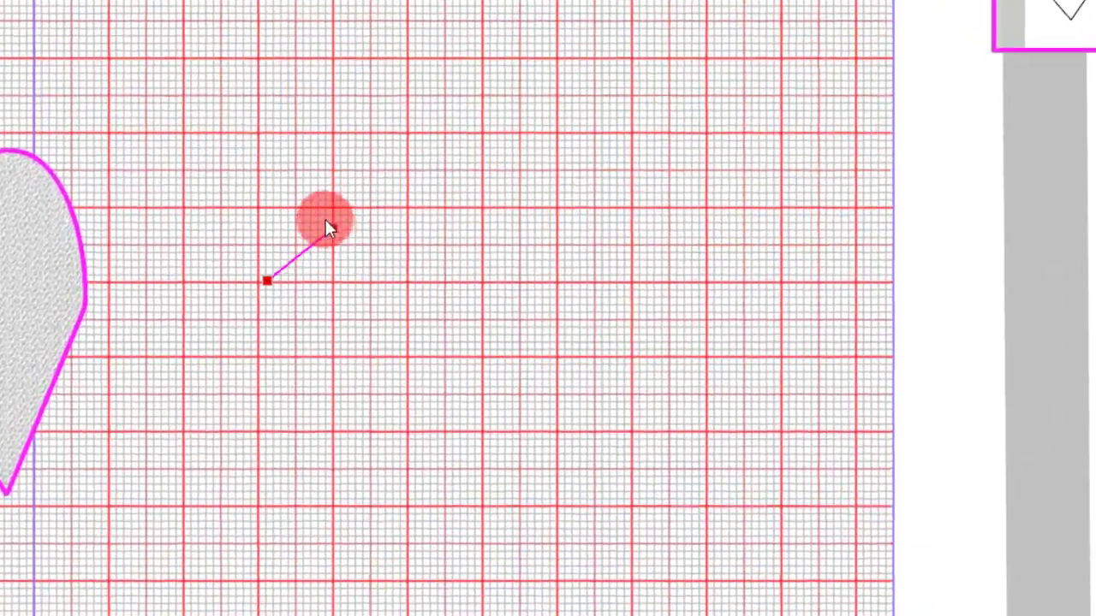
# Draw a straight-segment zigzag line with alternating peaks and valleys right of the heart.
pyautogui.click(459, 269)
pyautogui.press('alt')
pyautogui.moveTo(302, 202); pyautogui.dragTo(333, 218)
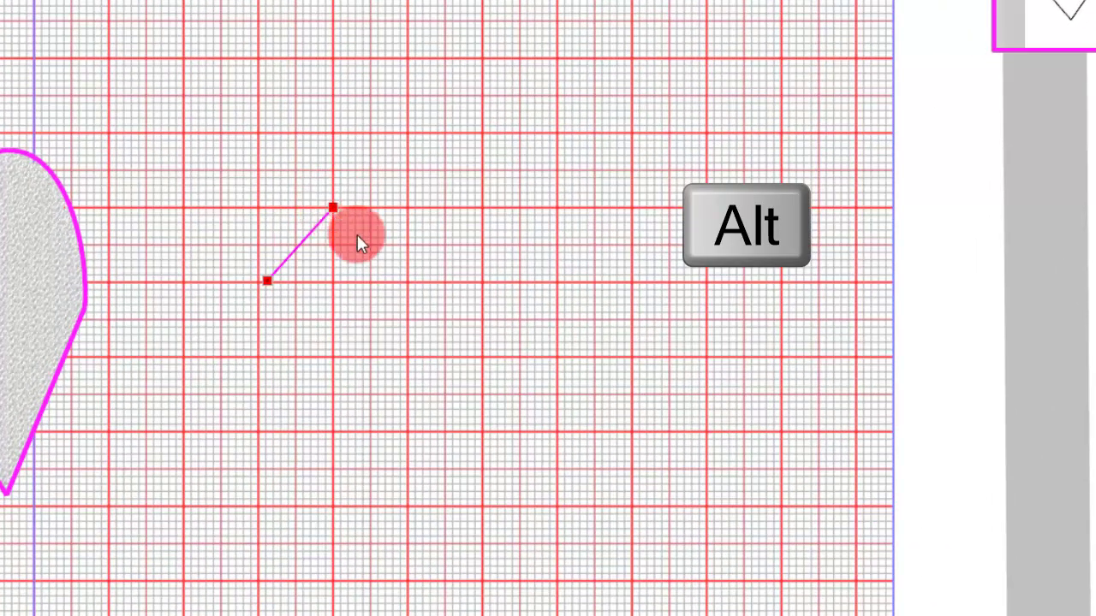
pyautogui.click(369, 281)
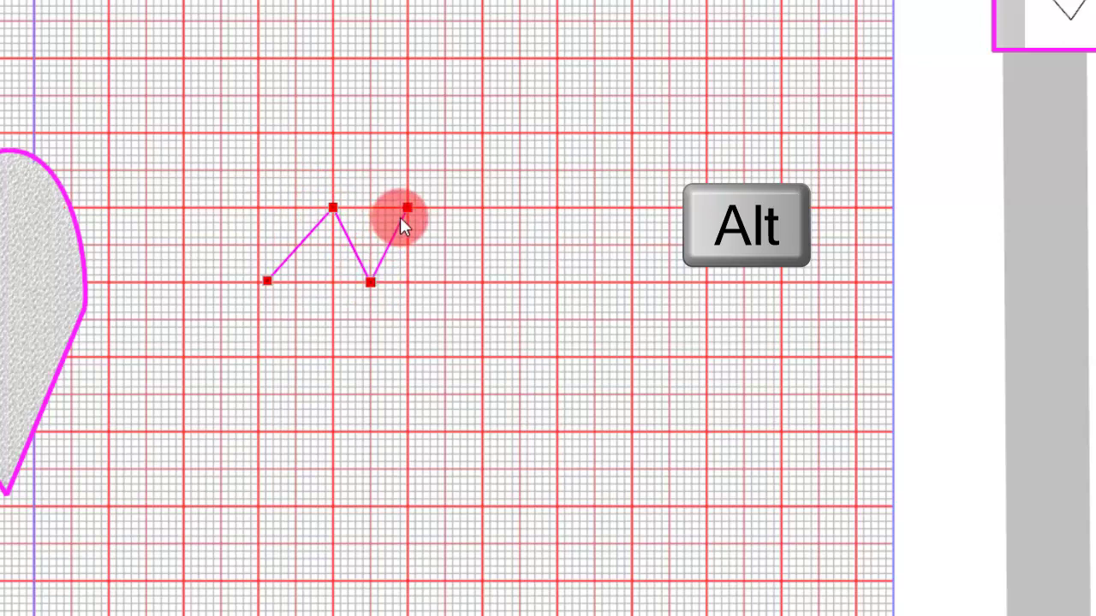
pyautogui.click(406, 208)
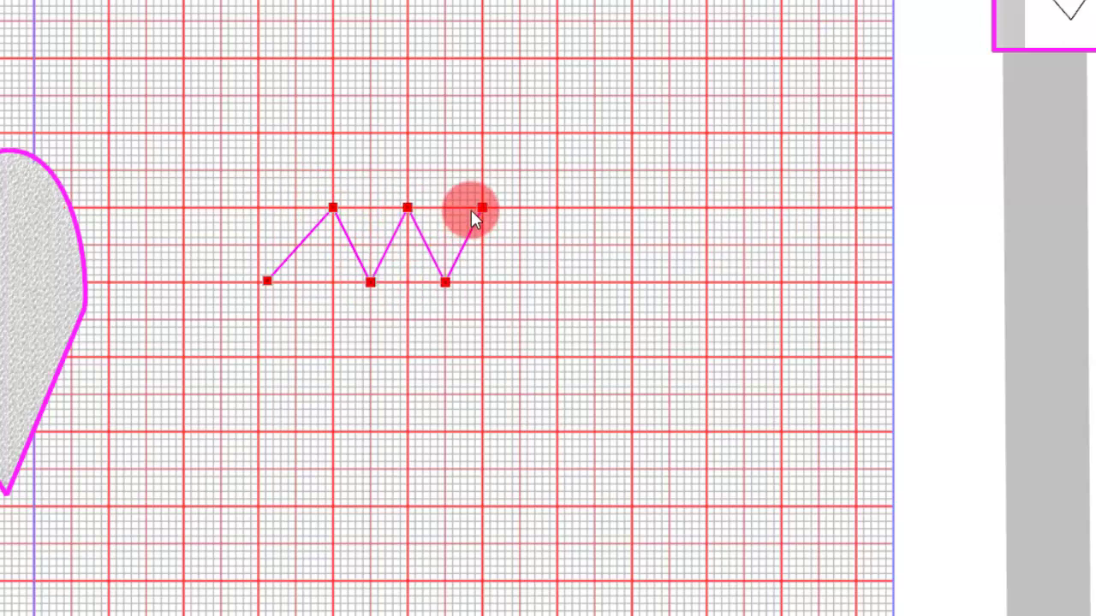
pyautogui.moveTo(550, 276); pyautogui.dragTo(560, 286)
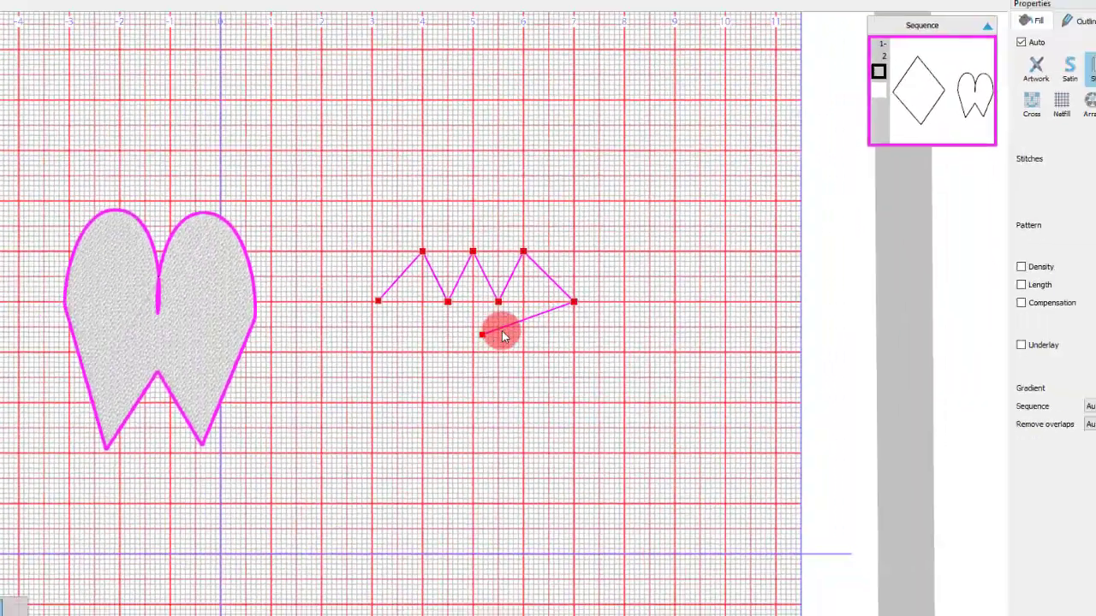
# Finish the zigzag as an open line, then draw a closed four-corner diamond below it.
pyautogui.press('Return')
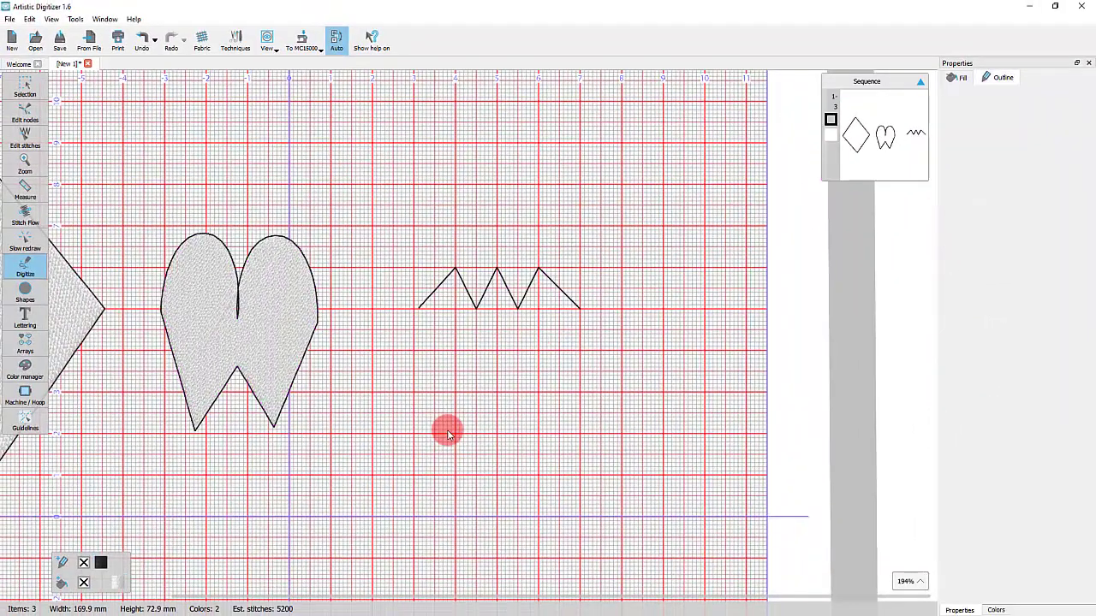
pyautogui.click(456, 434)
pyautogui.click(497, 394)
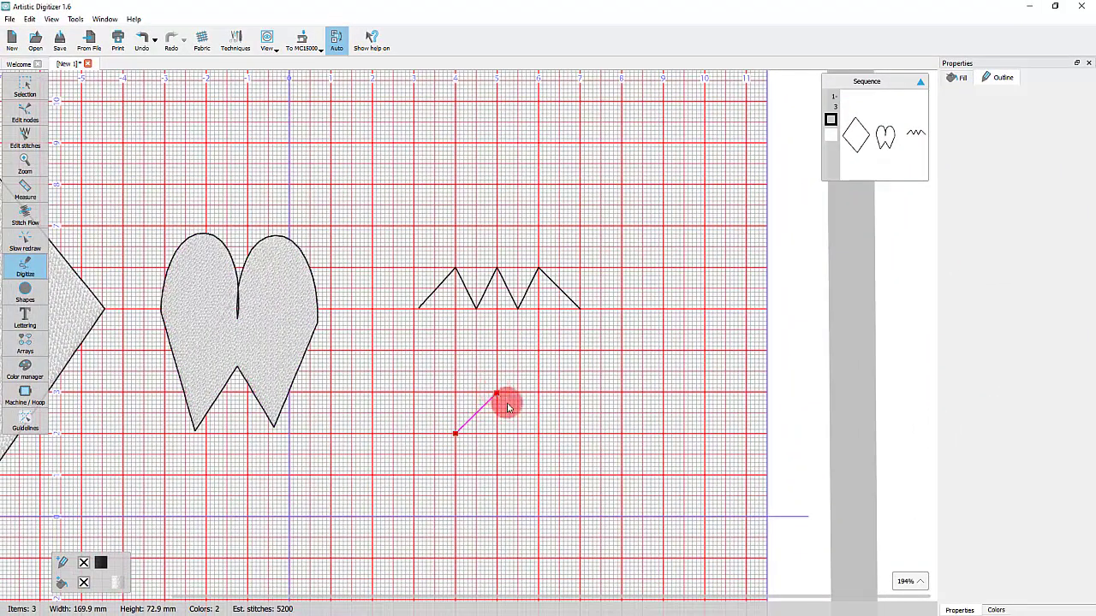
pyautogui.click(539, 435)
pyautogui.click(497, 474)
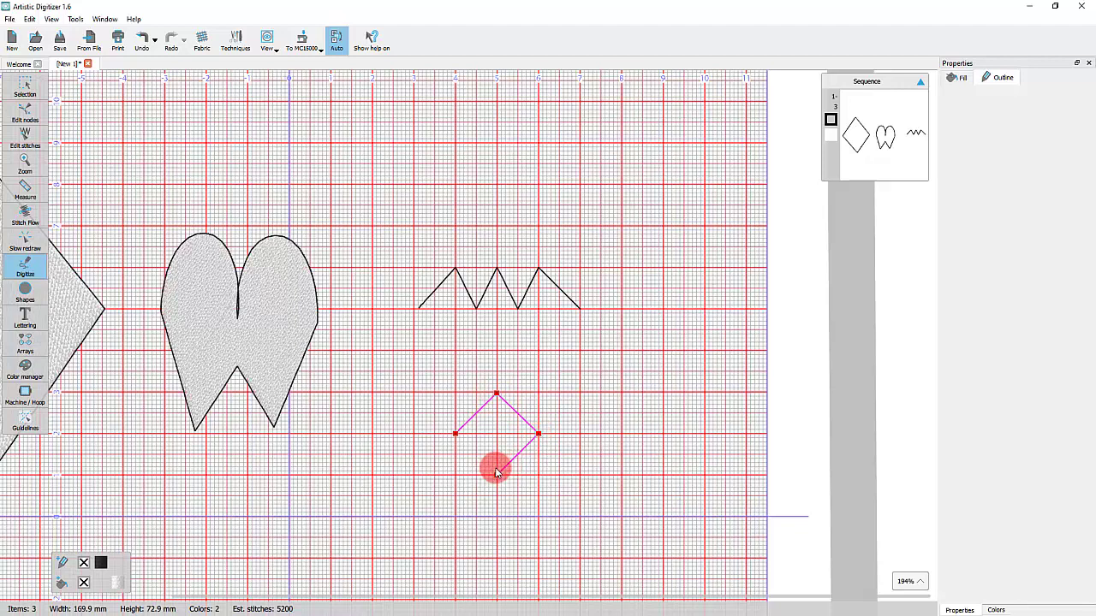
pyautogui.click(455, 433)
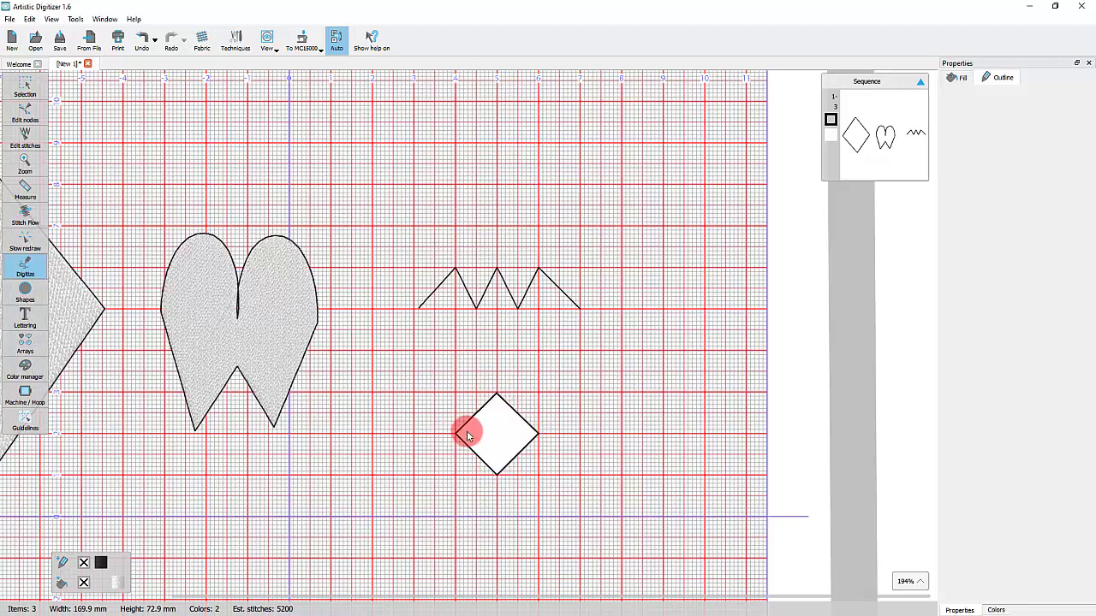
# Trace a smaller diamond inside the first to cut a hole in it.
pyautogui.click(470, 434)
pyautogui.click(498, 410)
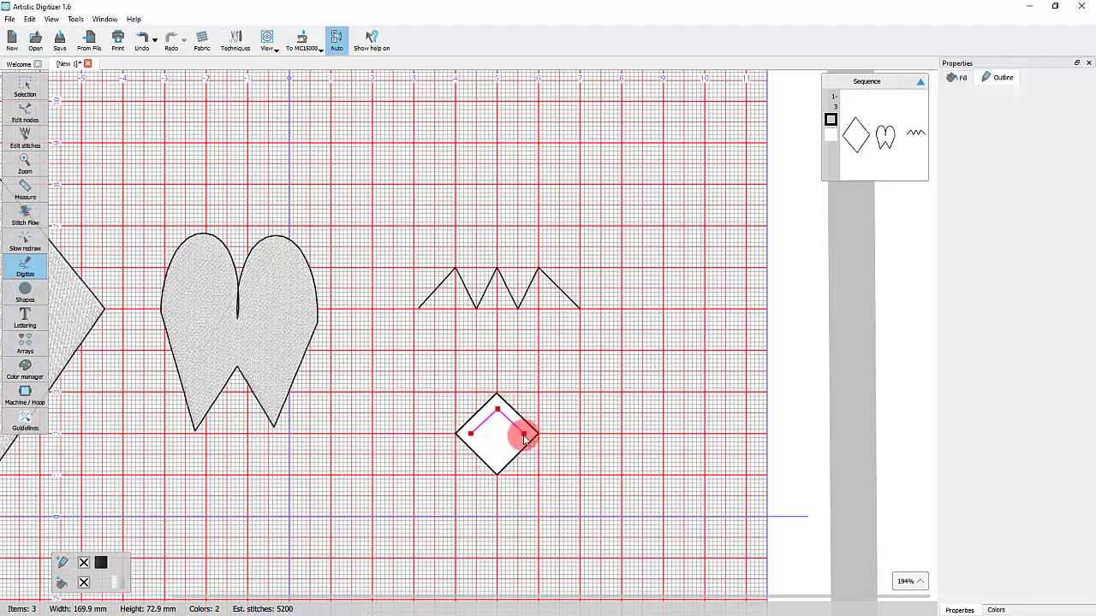
pyautogui.click(524, 434)
pyautogui.click(498, 455)
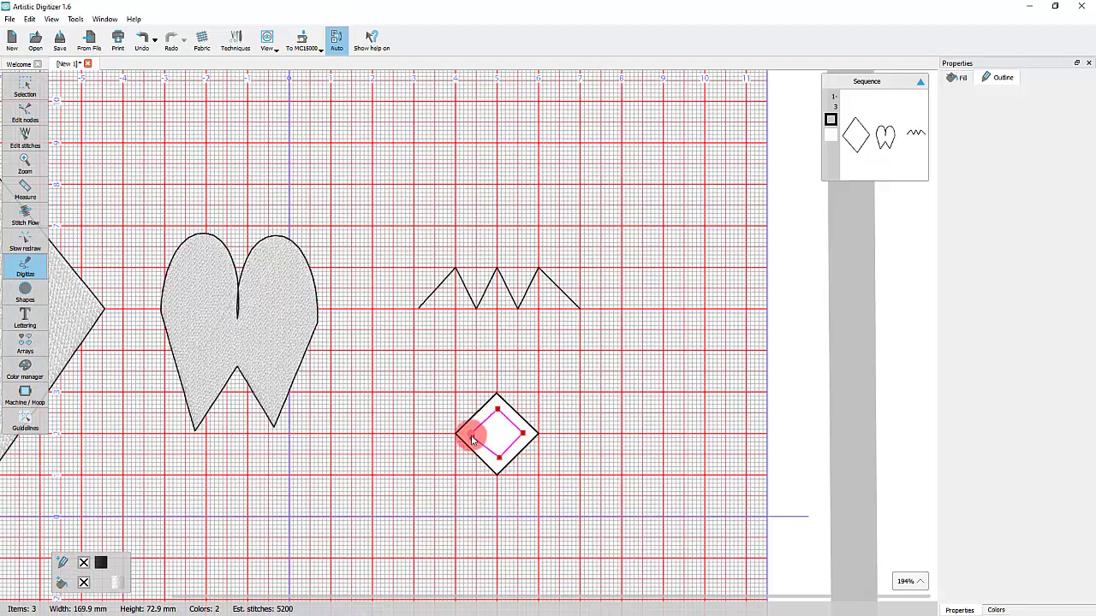